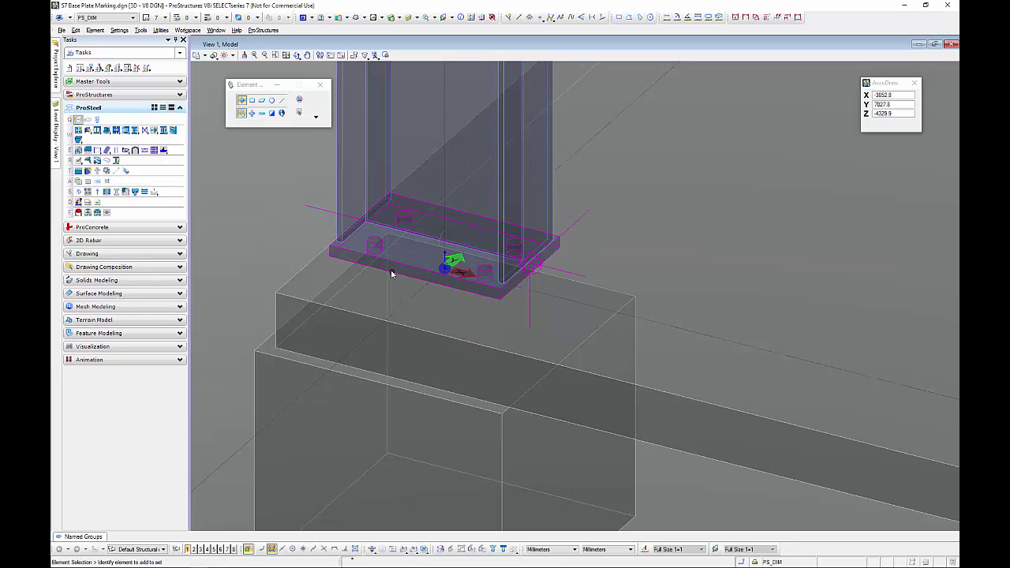
# Step: Set the Locate Interiors input preference to Never
pyautogui.moveTo(387, 264)
pyautogui.keyDown('shift'); pyautogui.mouseDown(button='middle')
pyautogui.moveTo(397, 275)
pyautogui.moveTo(388, 255)
pyautogui.moveTo(407, 265)
pyautogui.mouseUp(button='middle'); pyautogui.keyUp('shift')
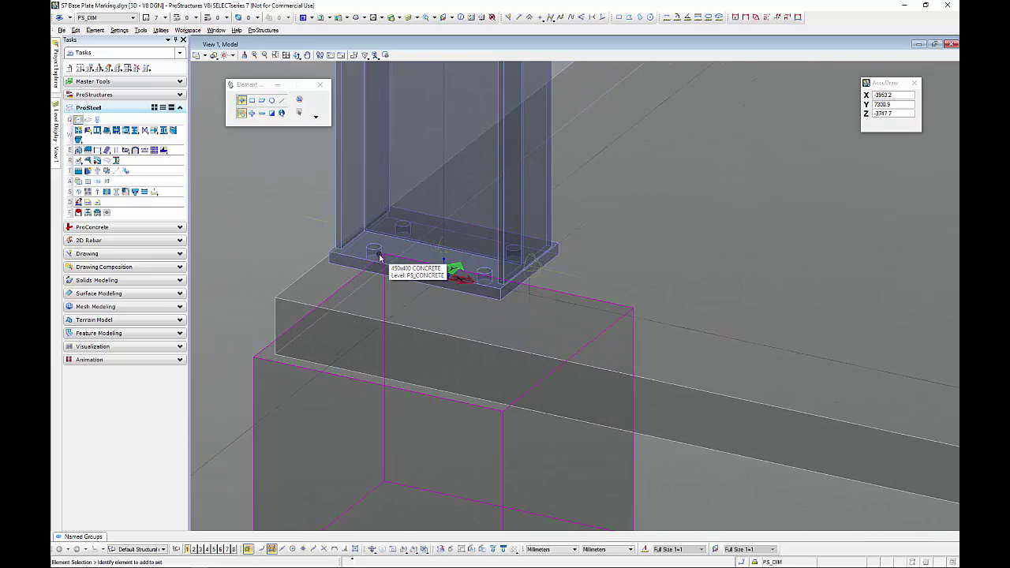
pyautogui.moveTo(279, 160); pyautogui.dragTo(291, 177, button='middle')
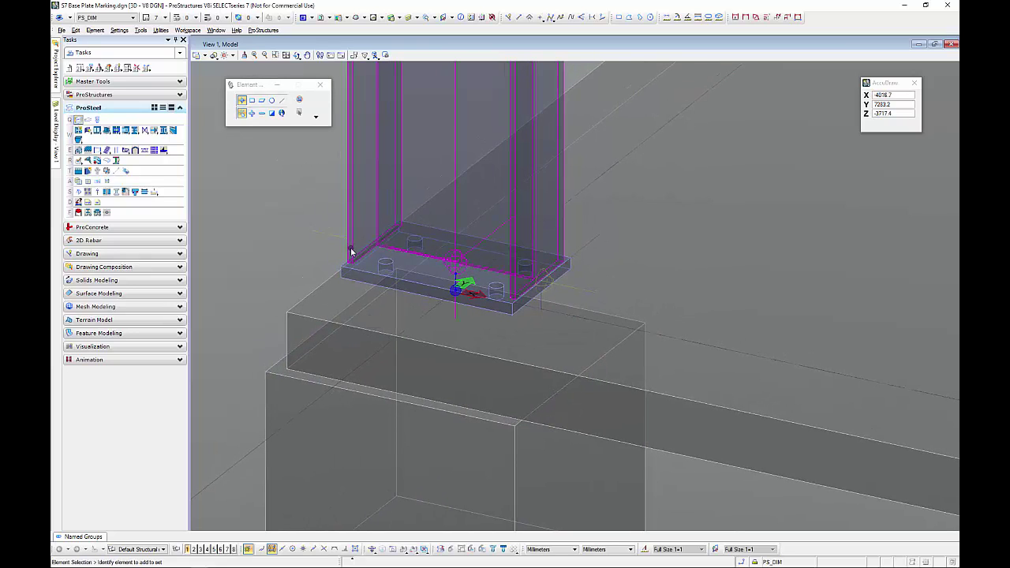
pyautogui.click(187, 30)
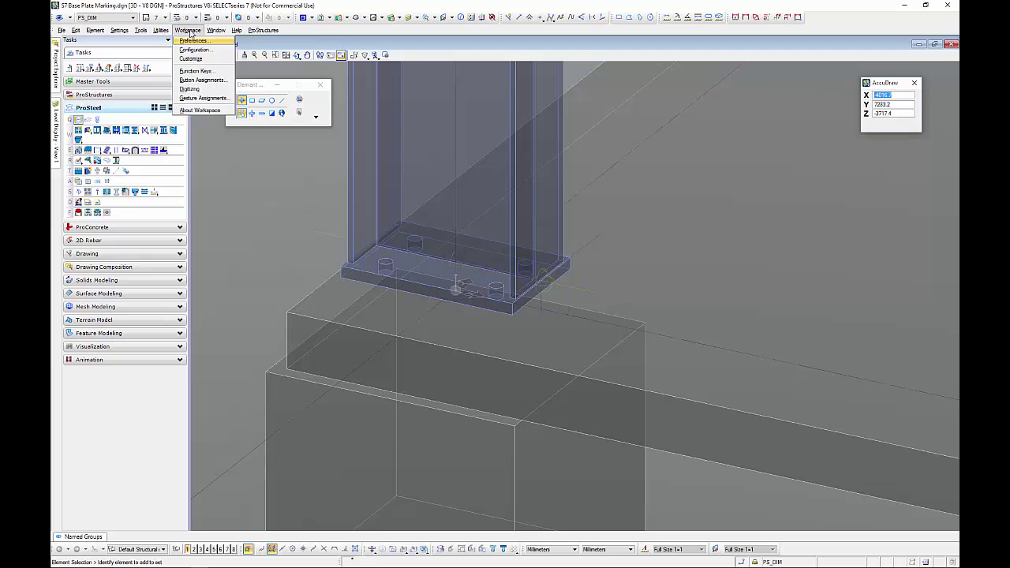
pyautogui.click(191, 41)
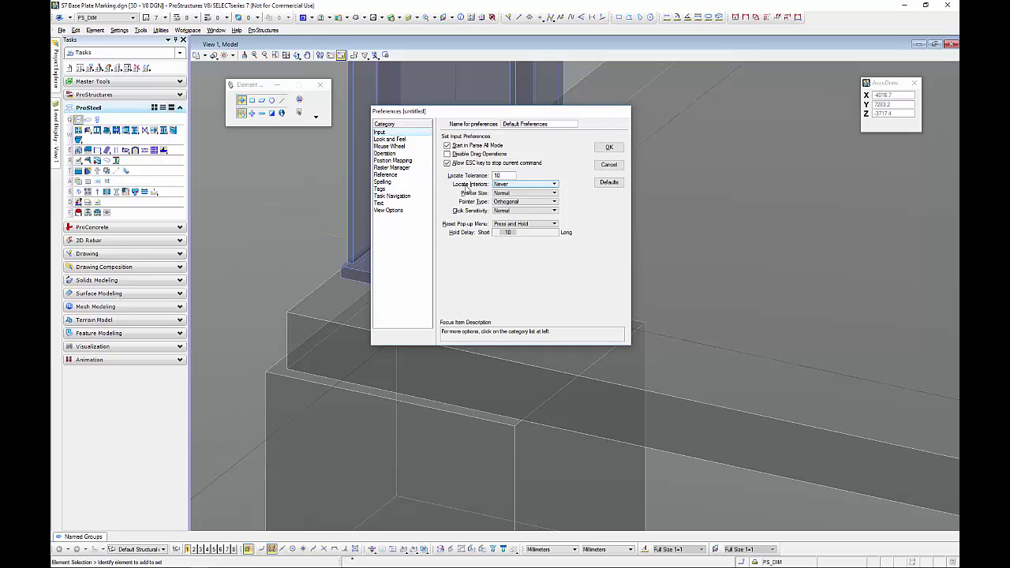
pyautogui.click(525, 187)
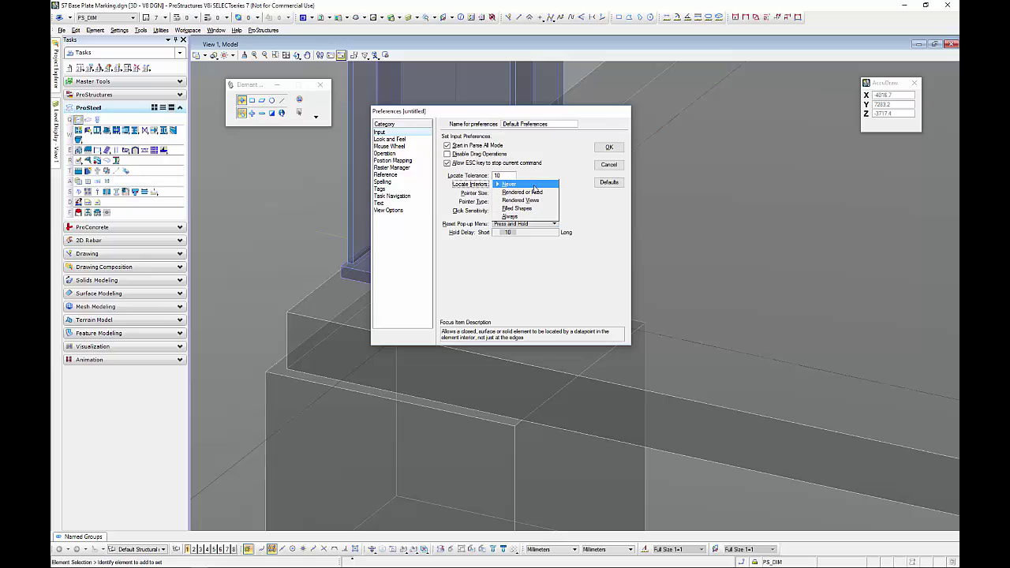
pyautogui.click(535, 186)
pyautogui.click(609, 147)
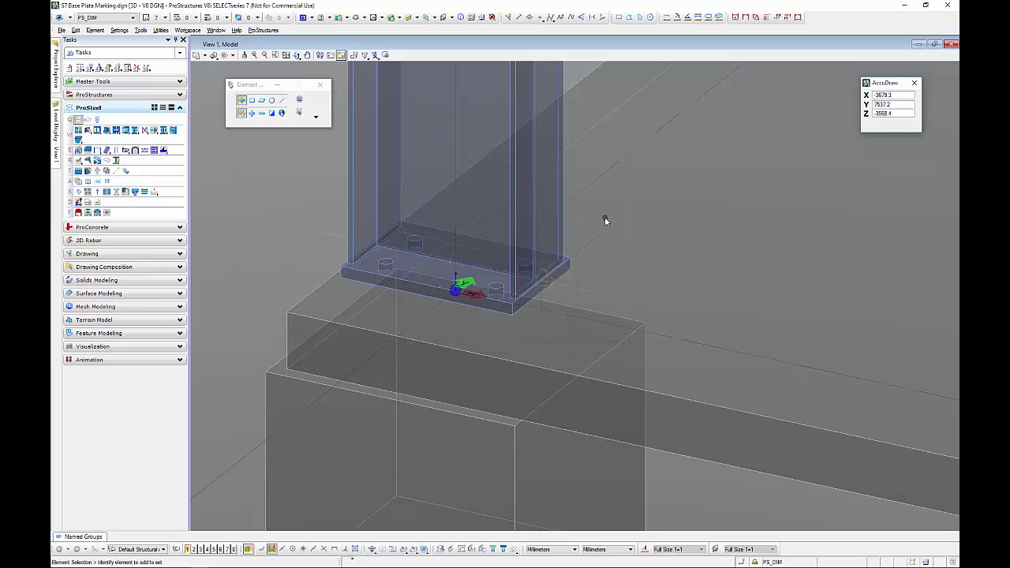
pyautogui.click(495, 232)
# Step: Set up a SmartLine with line segments, rounded vertices and a 20 mm rounding radius
pyautogui.click(507, 17)
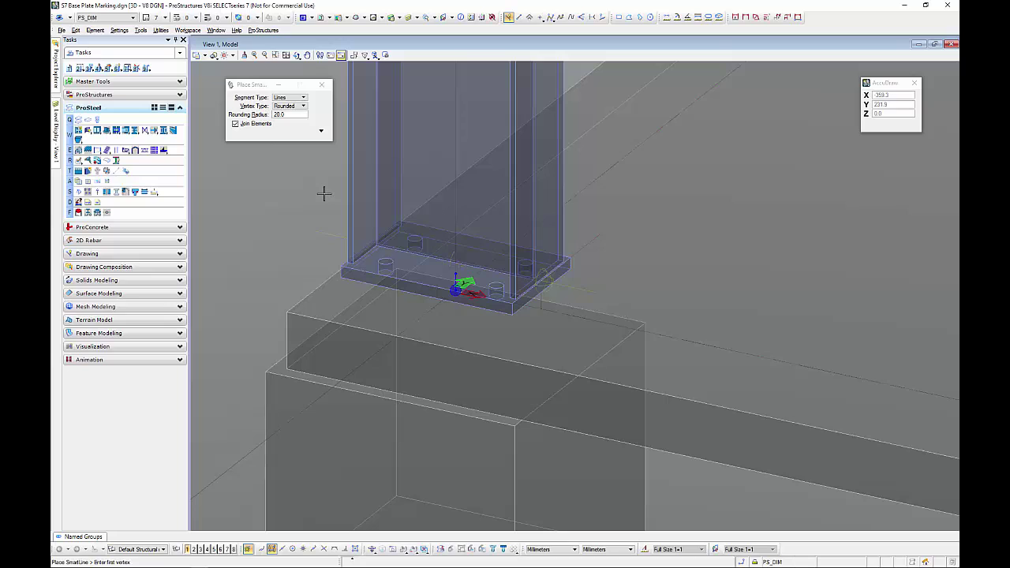
pyautogui.click(300, 106)
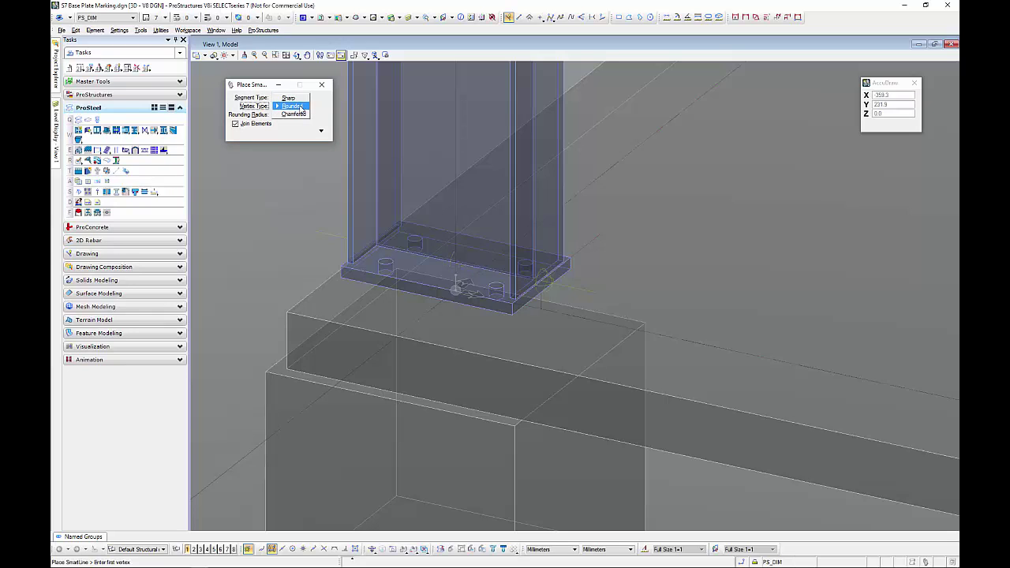
pyautogui.click(299, 105)
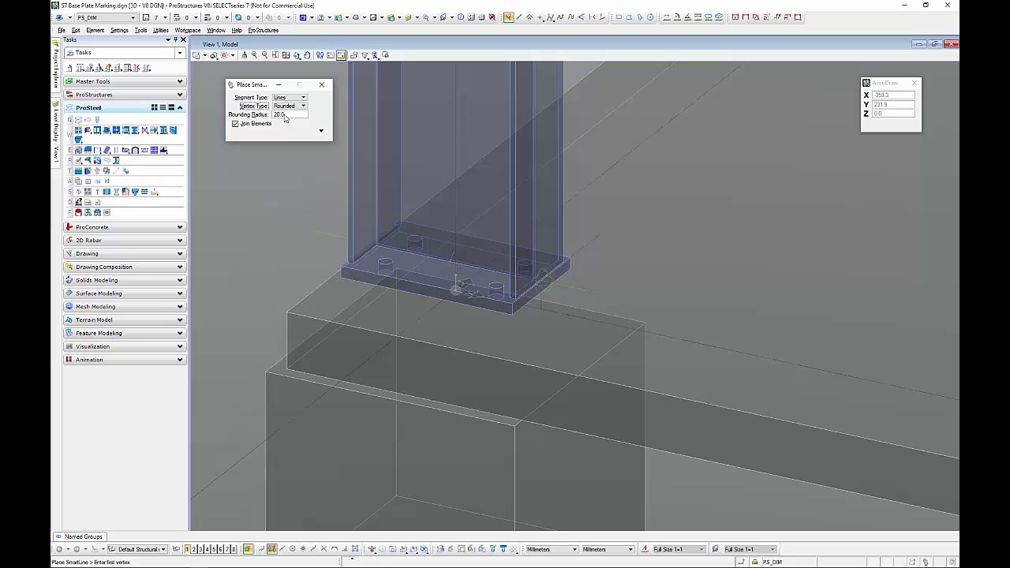
pyautogui.click(289, 117)
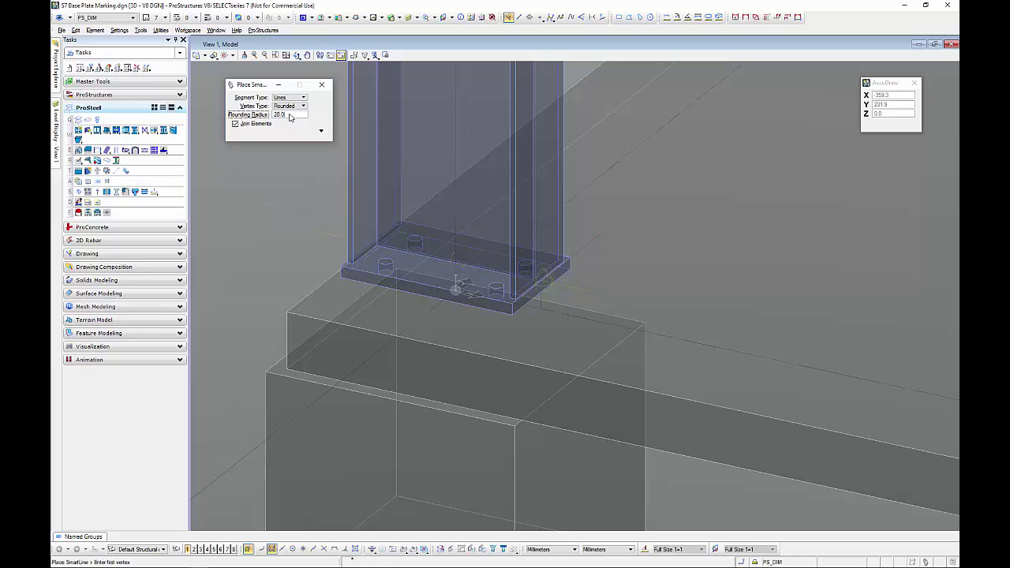
# Step: Draw a U-shaped SmartLine from one front base plate hole, 510 mm down, across, and back up to the other front hole's centre
pyautogui.click(385, 261)
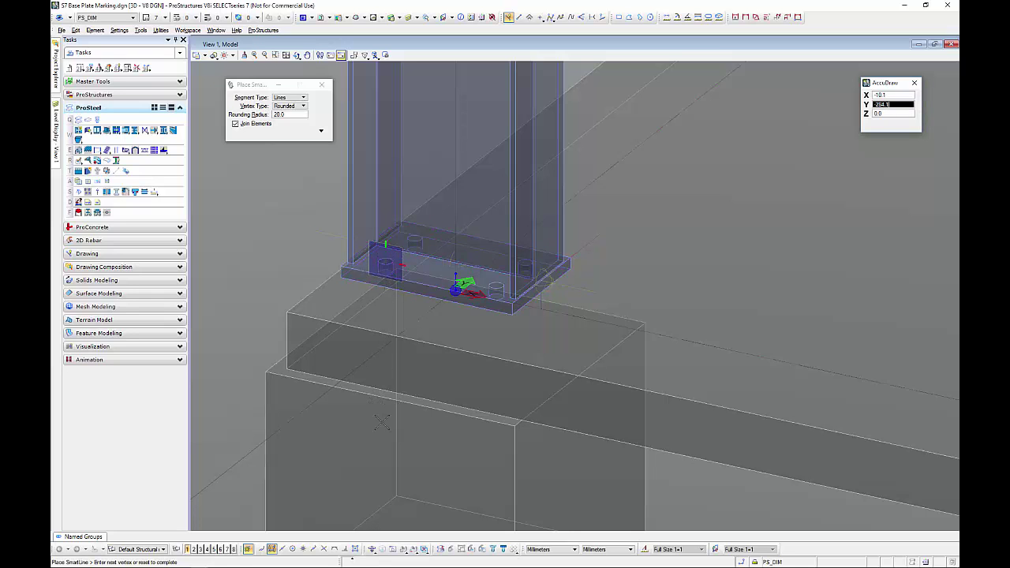
pyautogui.moveTo(384, 429); pyautogui.dragTo(402, 350, button='middle')
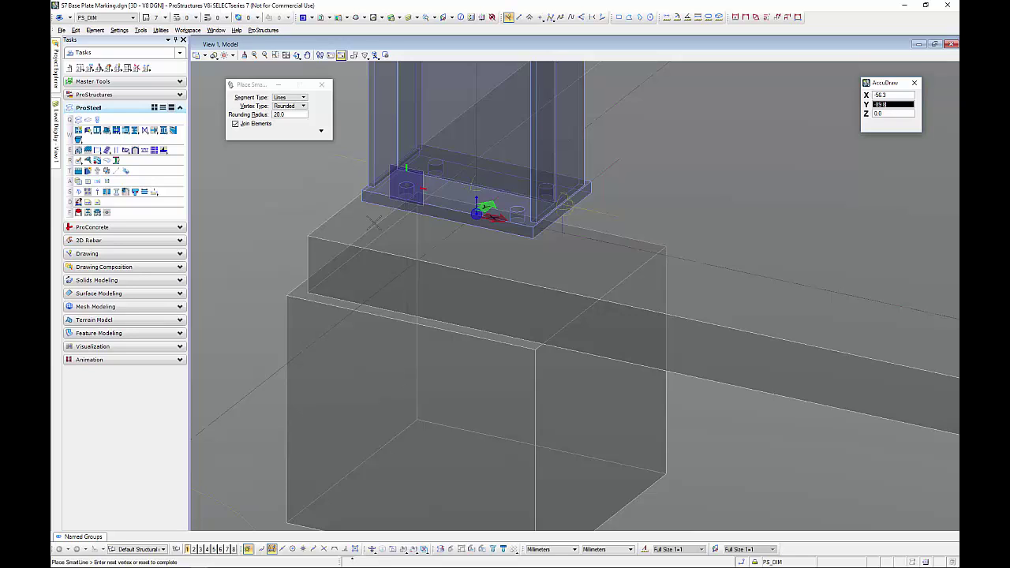
pyautogui.middleClick(363, 193)
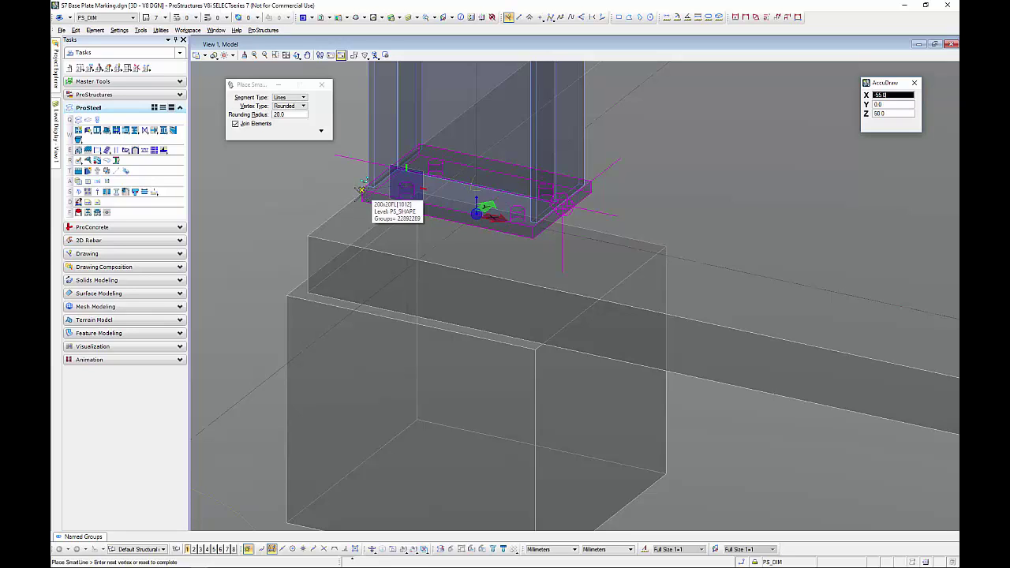
pyautogui.click(362, 196)
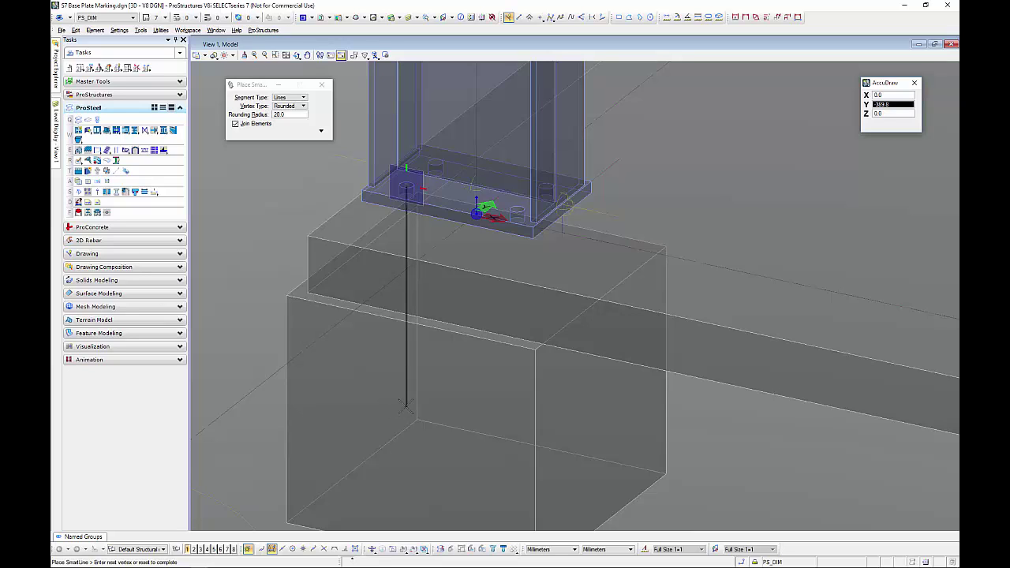
pyautogui.write('510')
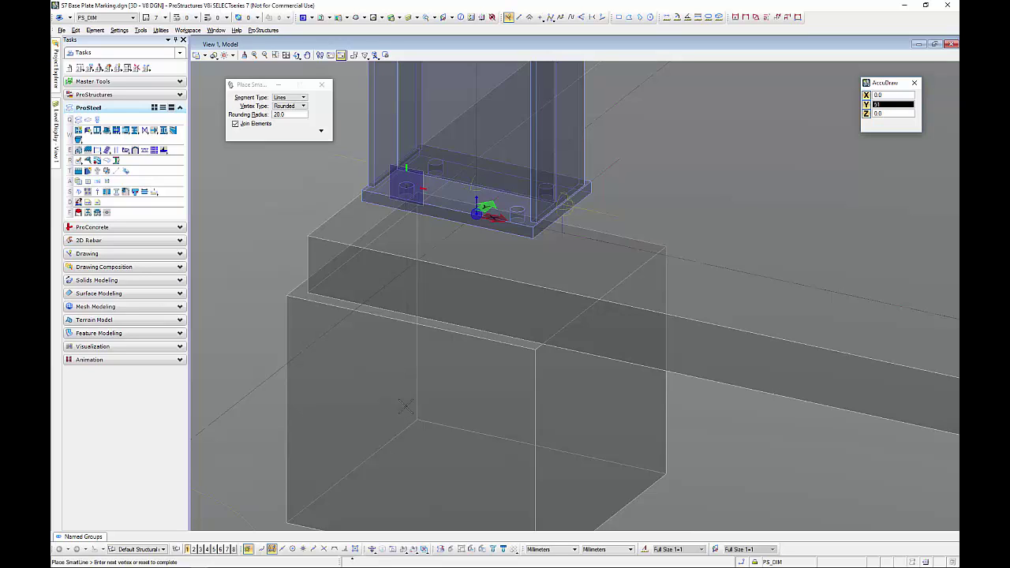
pyautogui.click(418, 471)
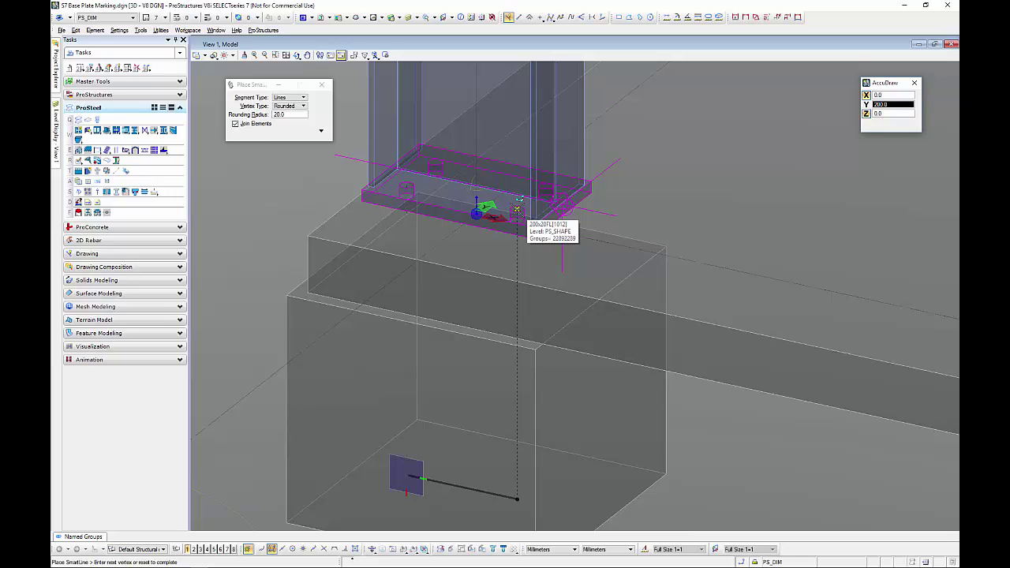
pyautogui.click(517, 209)
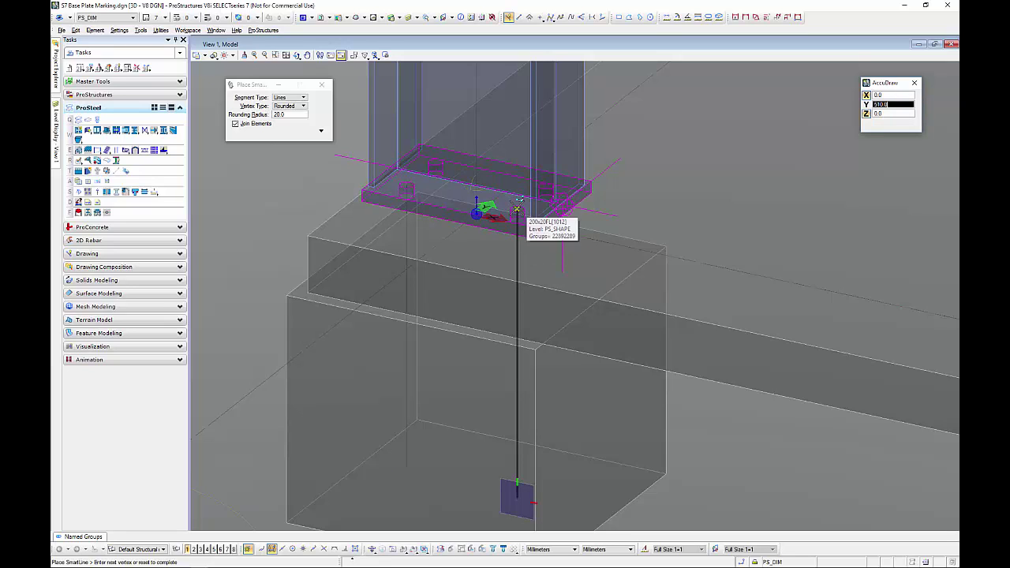
pyautogui.rightClick(517, 209)
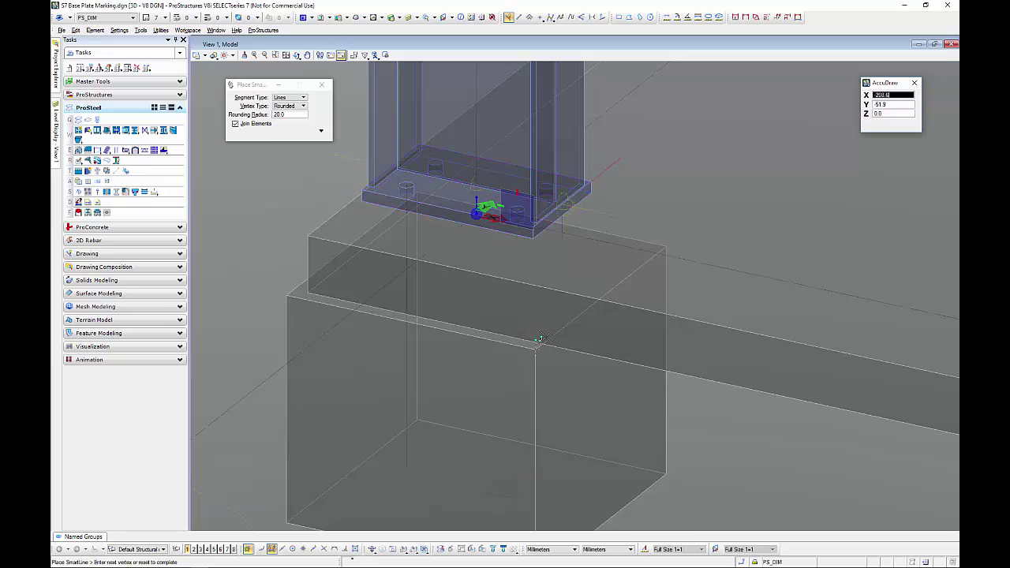
pyautogui.rightClick(464, 363)
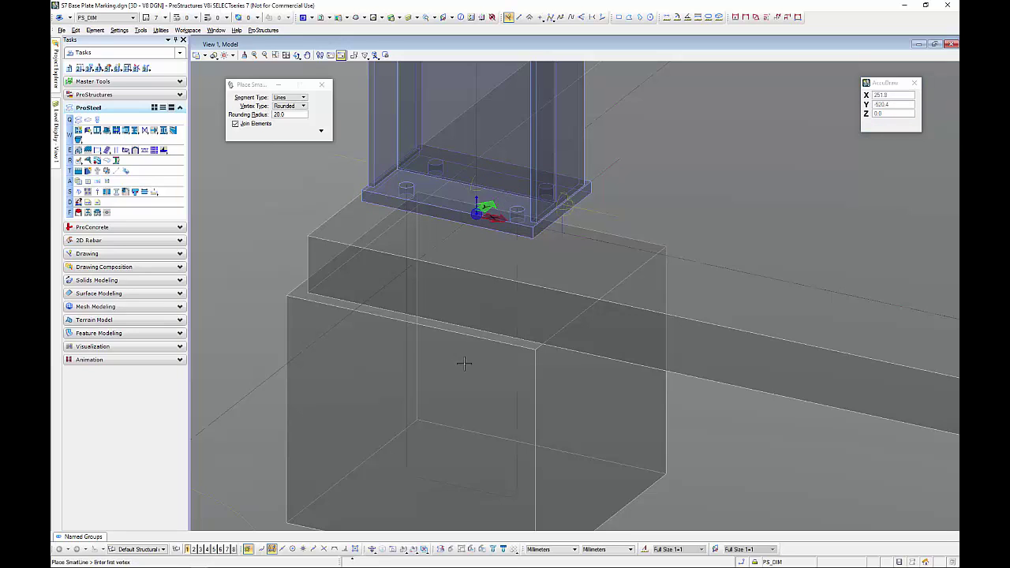
pyautogui.rightClick(325, 275)
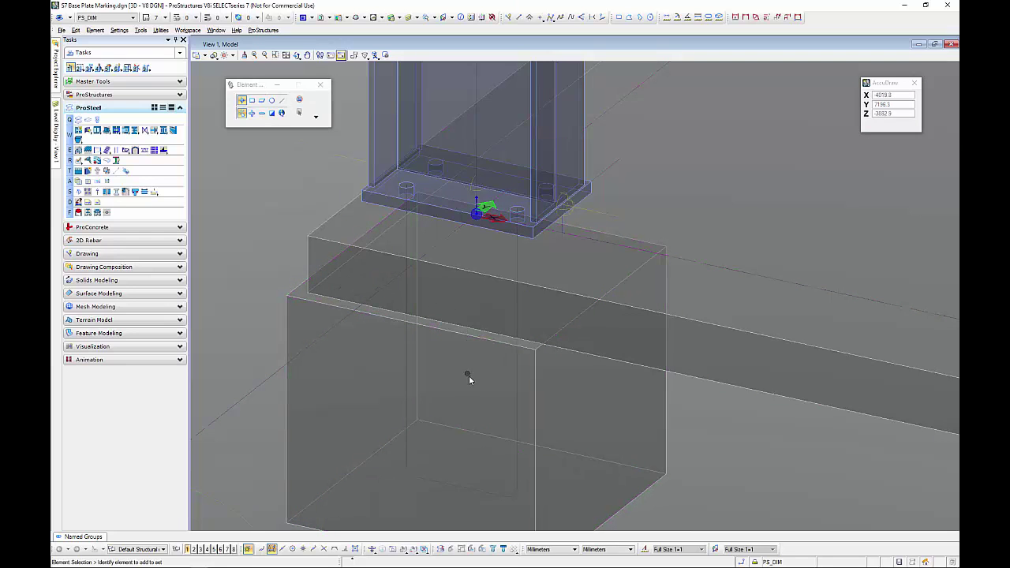
# Step: Extend the U-shaped line's first end 40 mm upward above its base plate hole
pyautogui.moveTo(471, 378); pyautogui.dragTo(479, 337, button='middle')
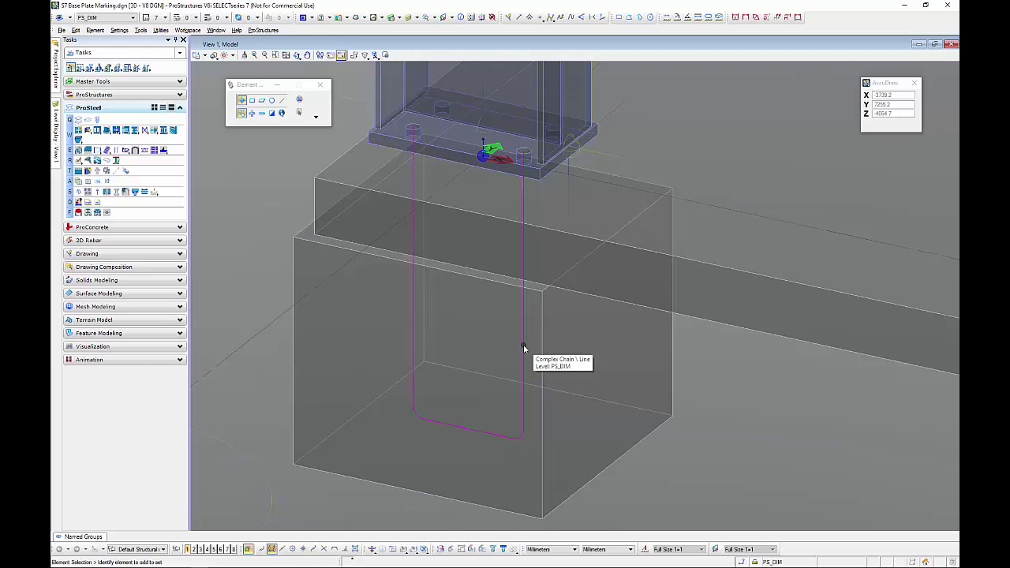
pyautogui.scroll(5, 441, 153)
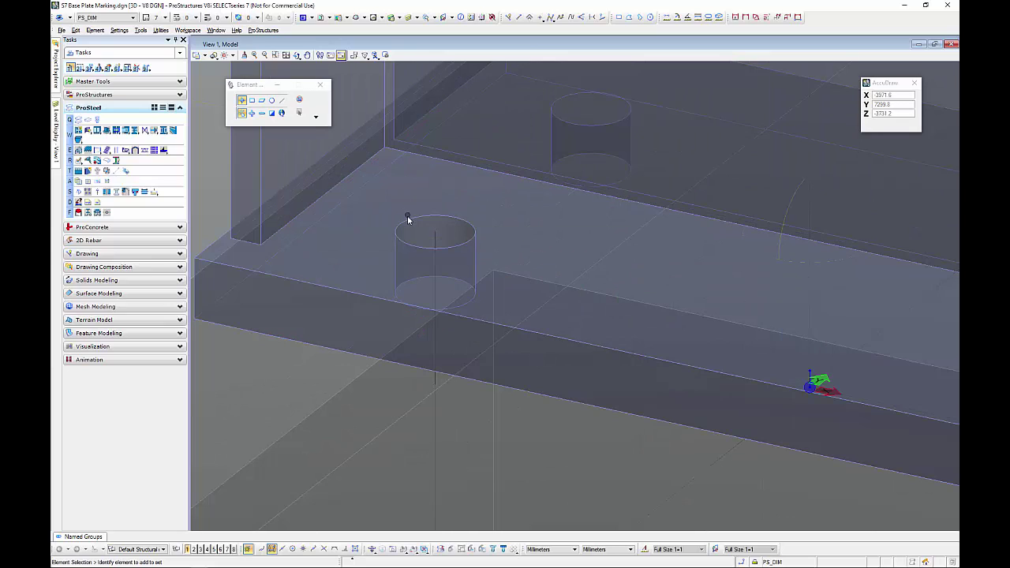
pyautogui.click(408, 220)
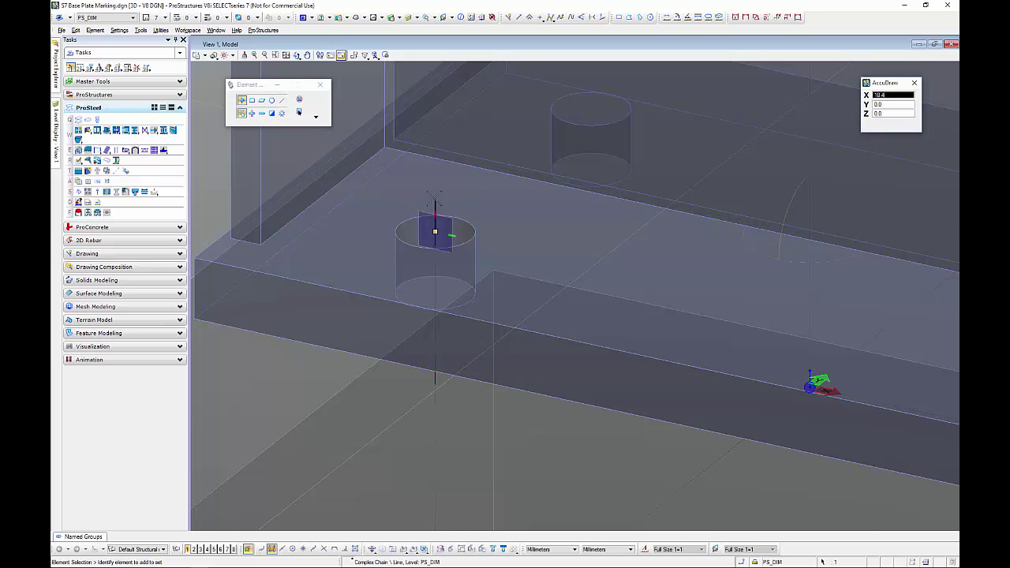
pyautogui.write('40')
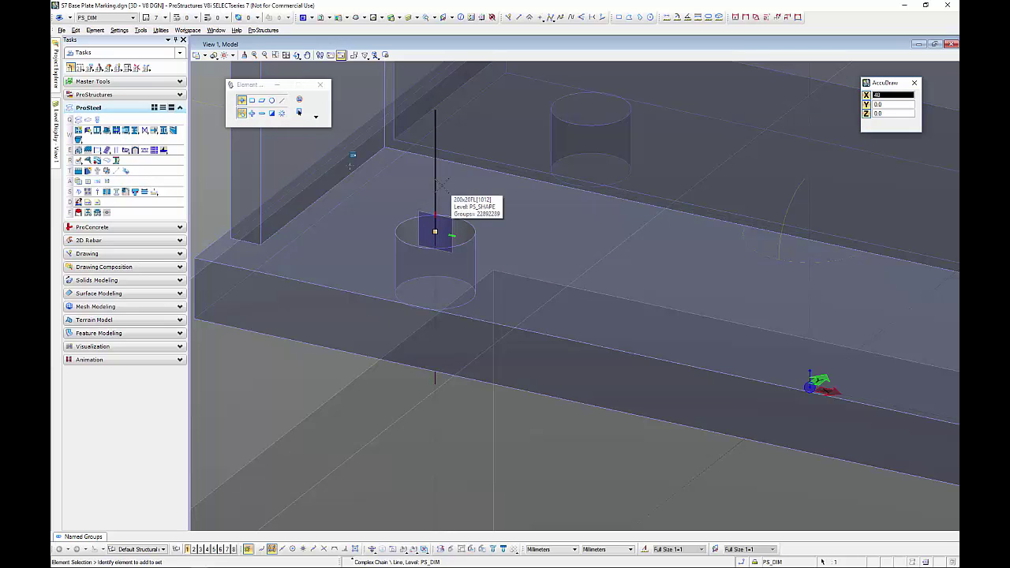
pyautogui.click(442, 184)
# Step: Extend the U-shaped line's other end 40 mm upward above the second front hole
pyautogui.scroll(-5, 444, 187)
pyautogui.scroll(-2, 449, 196)
pyautogui.scroll(8, 552, 226)
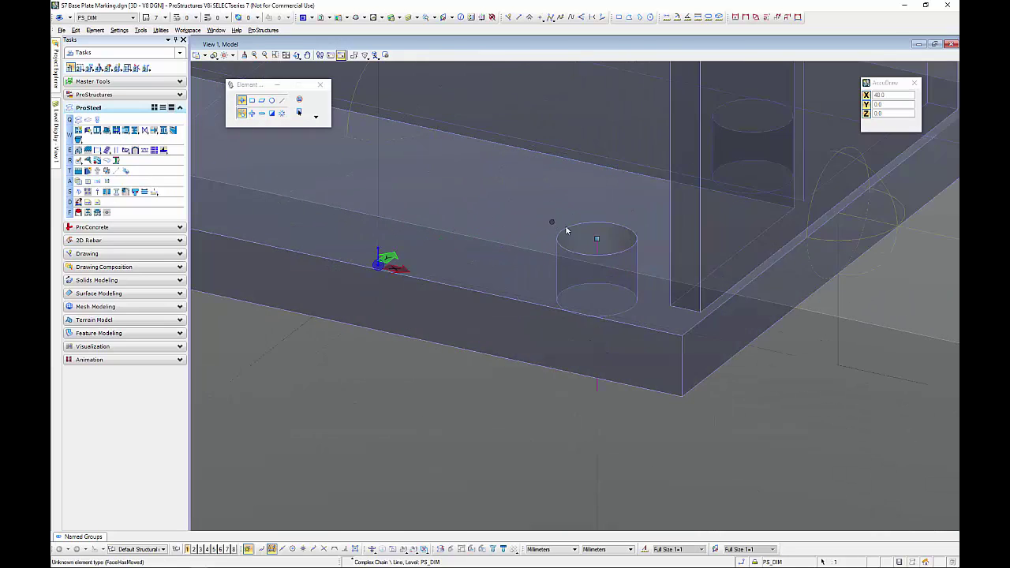
pyautogui.rightClick(632, 254)
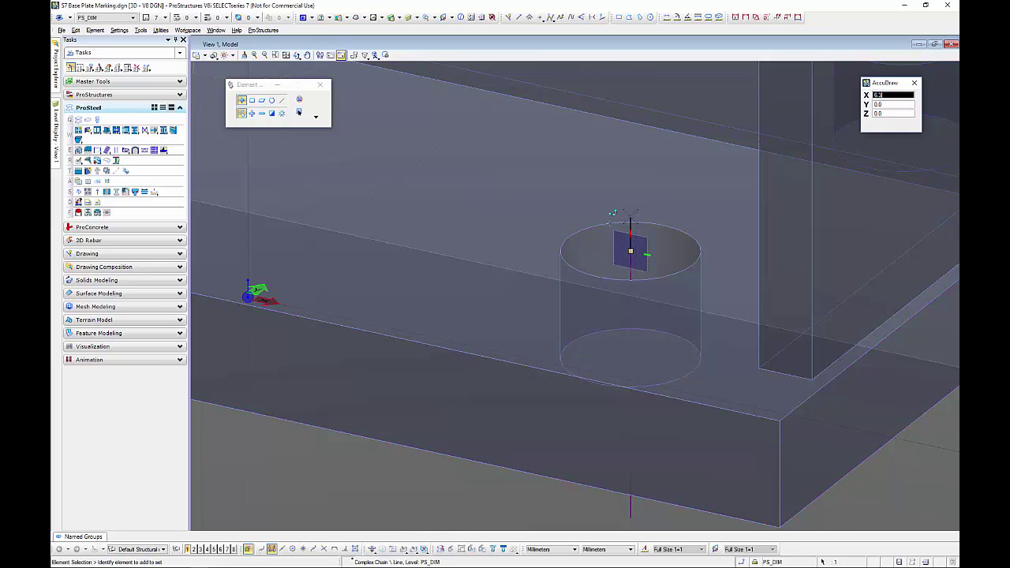
pyautogui.press('Return')
pyautogui.write('40')
pyautogui.click(632, 172)
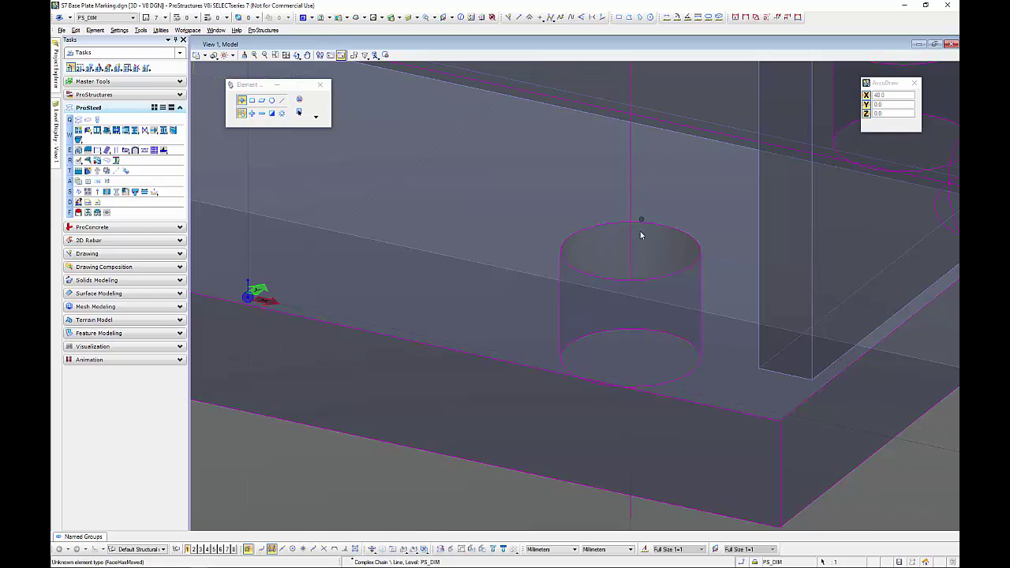
pyautogui.scroll(-3, 640, 225)
pyautogui.press('Escape')
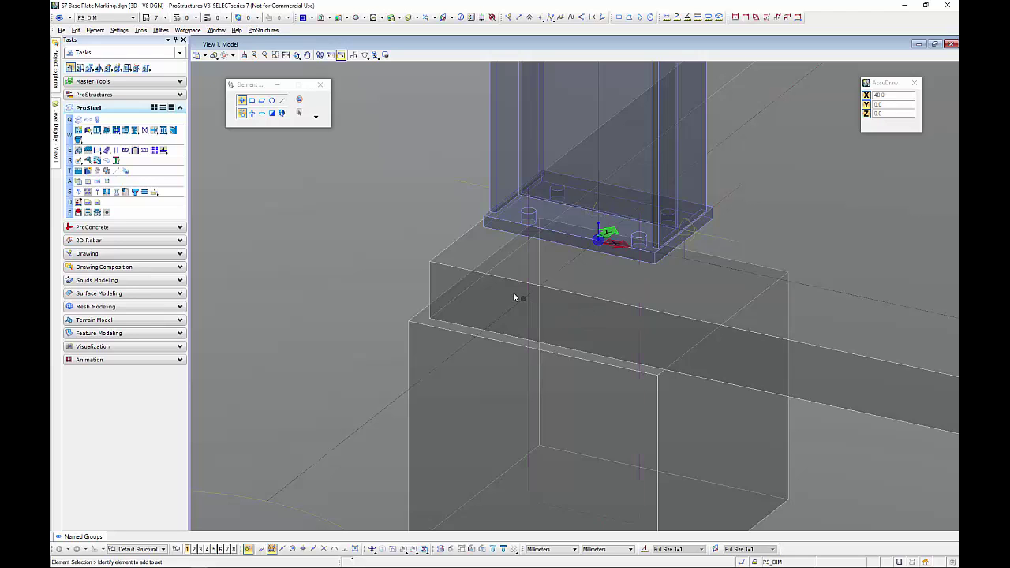
# Step: Insert a 20ROUND shape from the AS_ROUNDBARS class along the U-shaped line
pyautogui.click(78, 120)
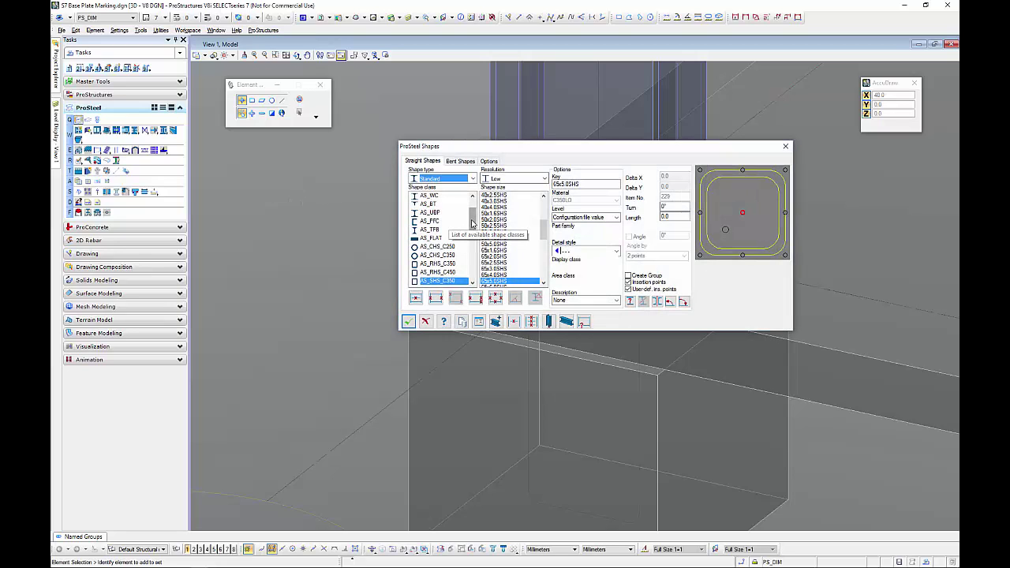
pyautogui.moveTo(472, 224); pyautogui.dragTo(476, 273)
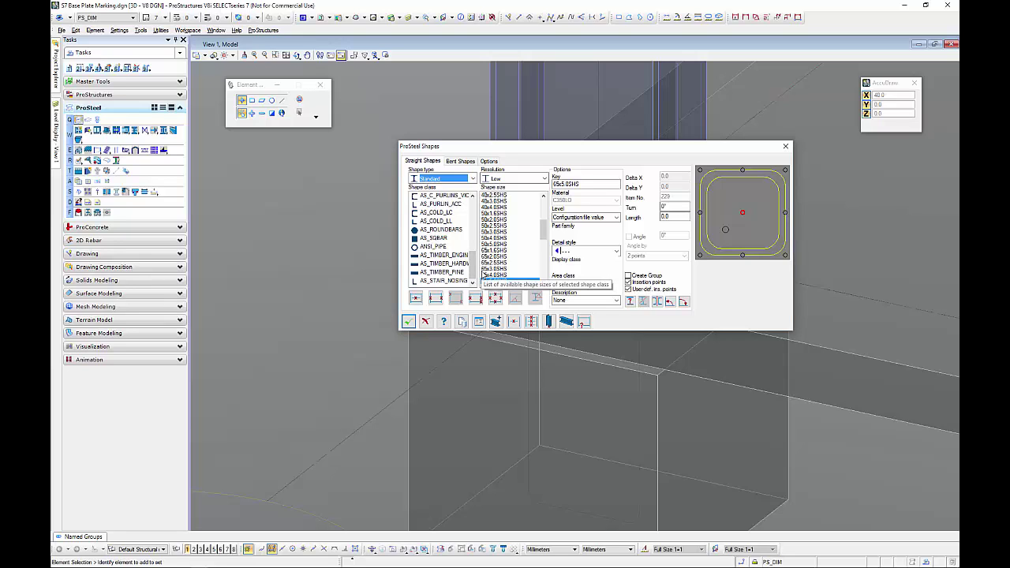
pyautogui.click(441, 228)
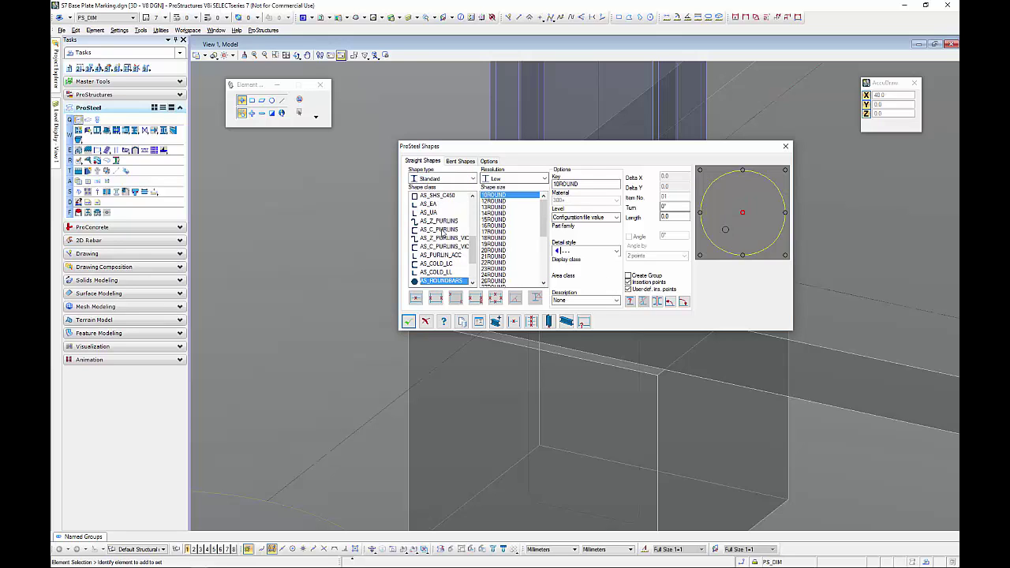
pyautogui.click(493, 251)
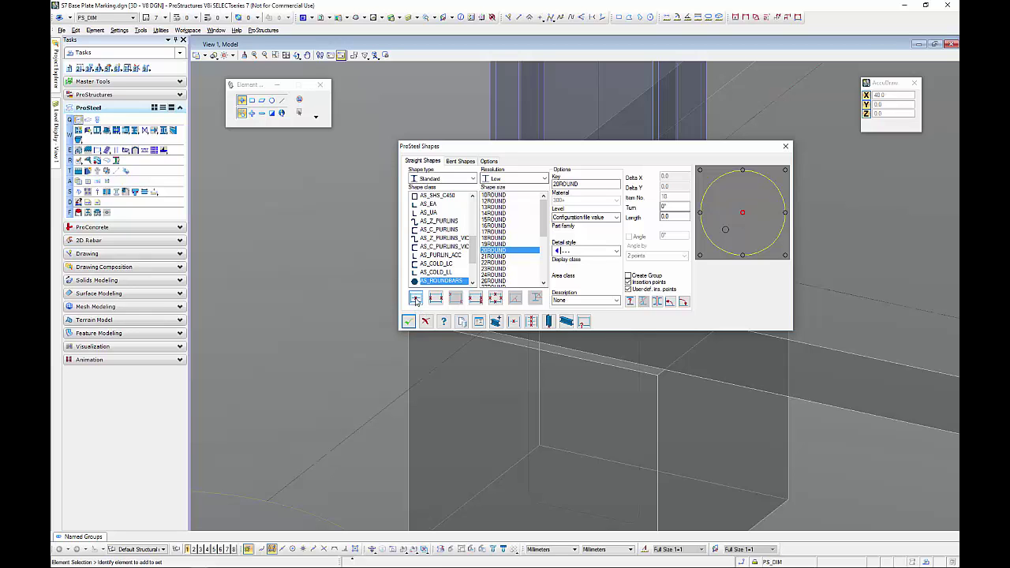
pyautogui.click(416, 301)
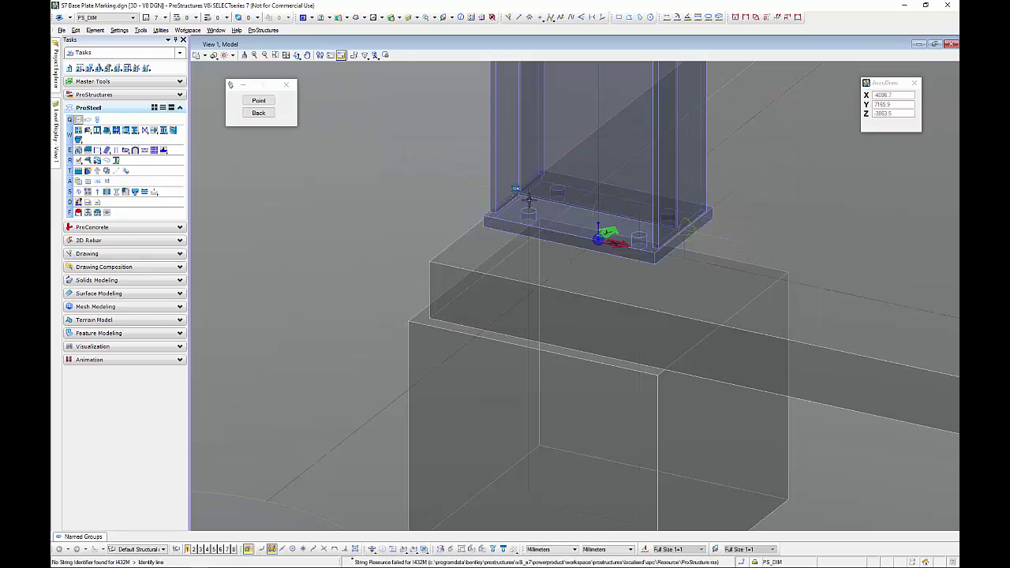
pyautogui.click(528, 251)
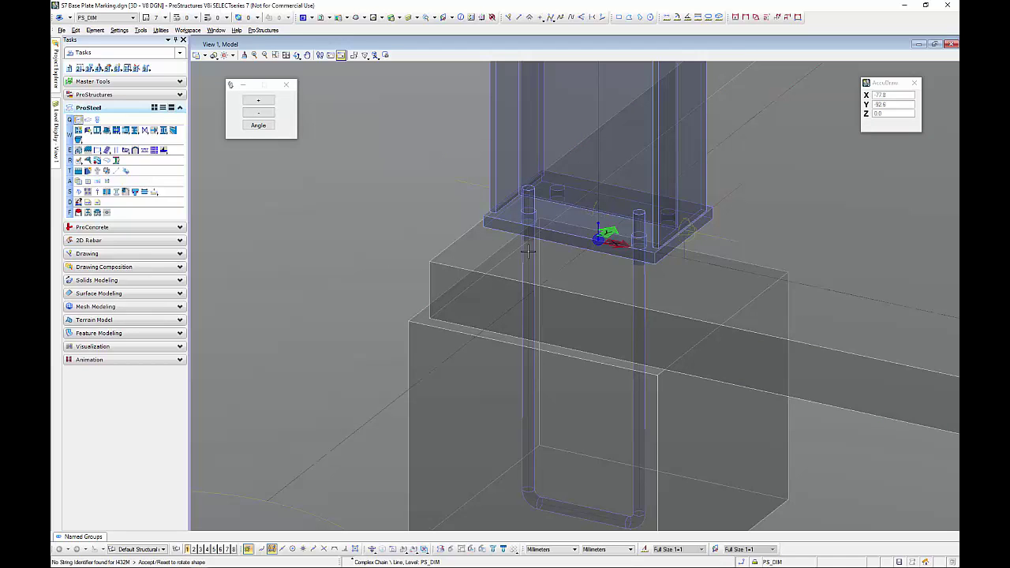
pyautogui.click(407, 190)
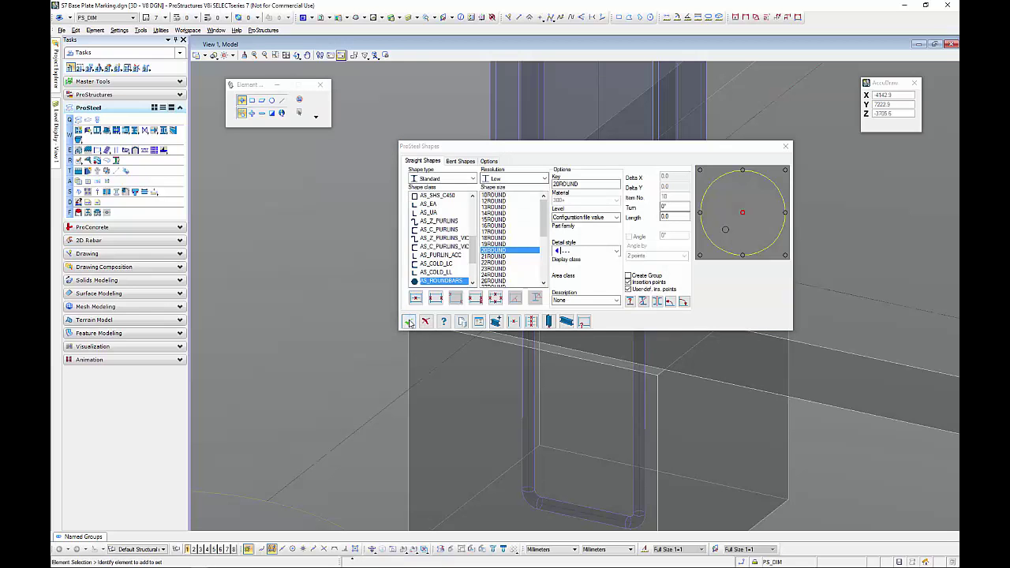
# Step: Confirm the round bar shape and move the U-shaped bar to level PS_HD BOLT
pyautogui.click(409, 320)
pyautogui.moveTo(594, 371); pyautogui.dragTo(454, 244, button='middle')
pyautogui.scroll(3, 455, 245)
pyautogui.rightClick(450, 216)
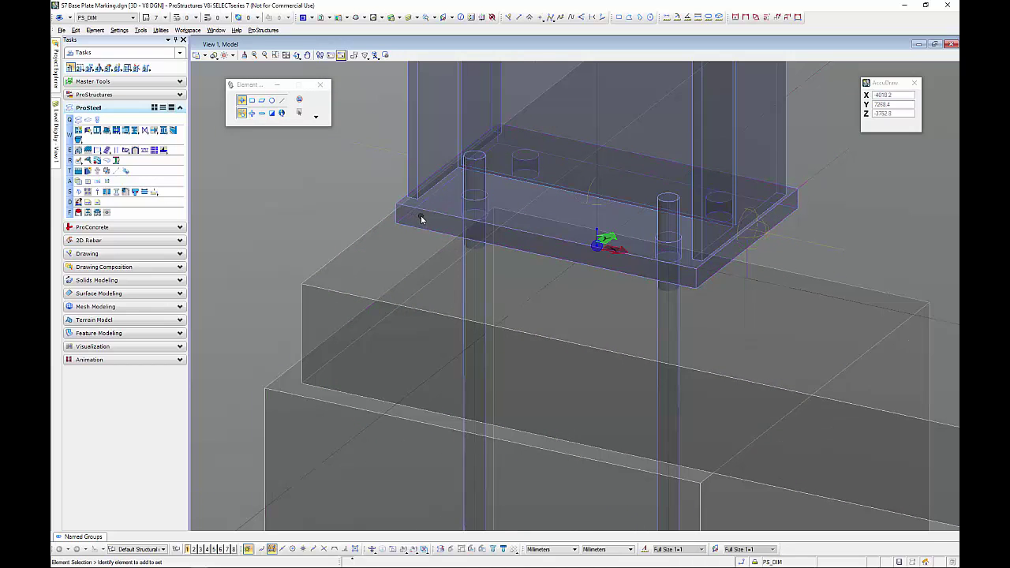
pyautogui.click(464, 157)
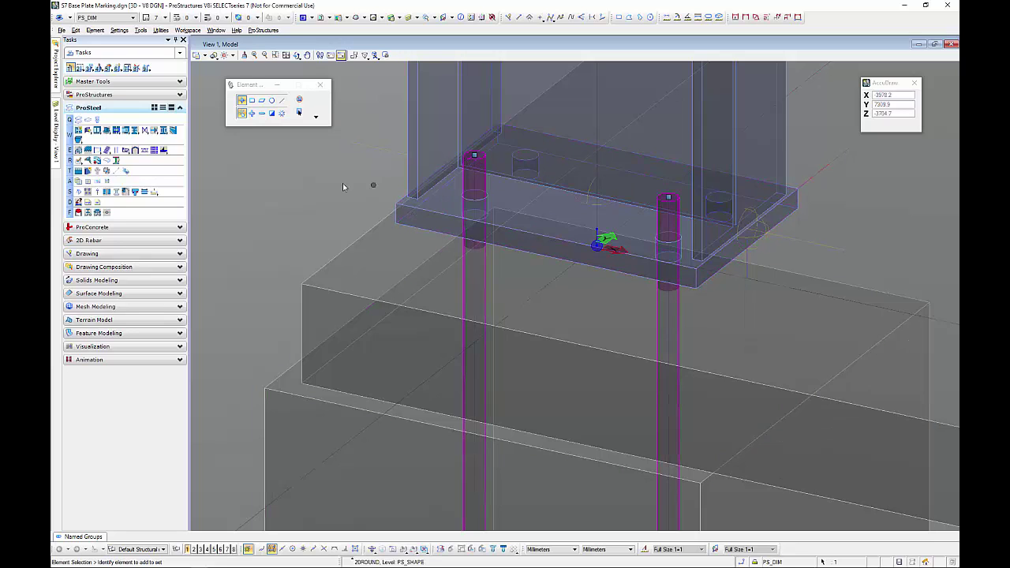
pyautogui.rightClick(332, 187)
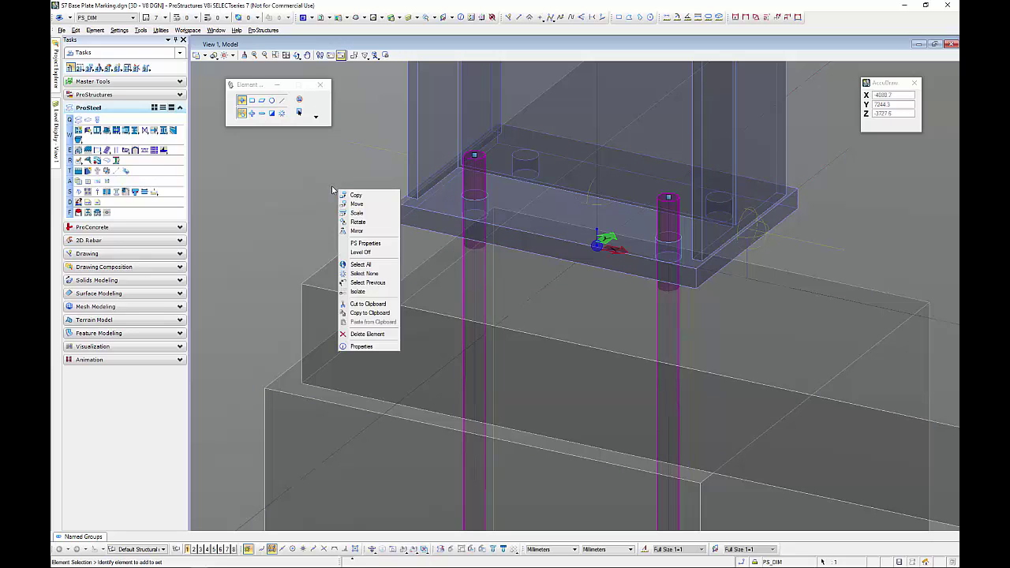
pyautogui.click(361, 346)
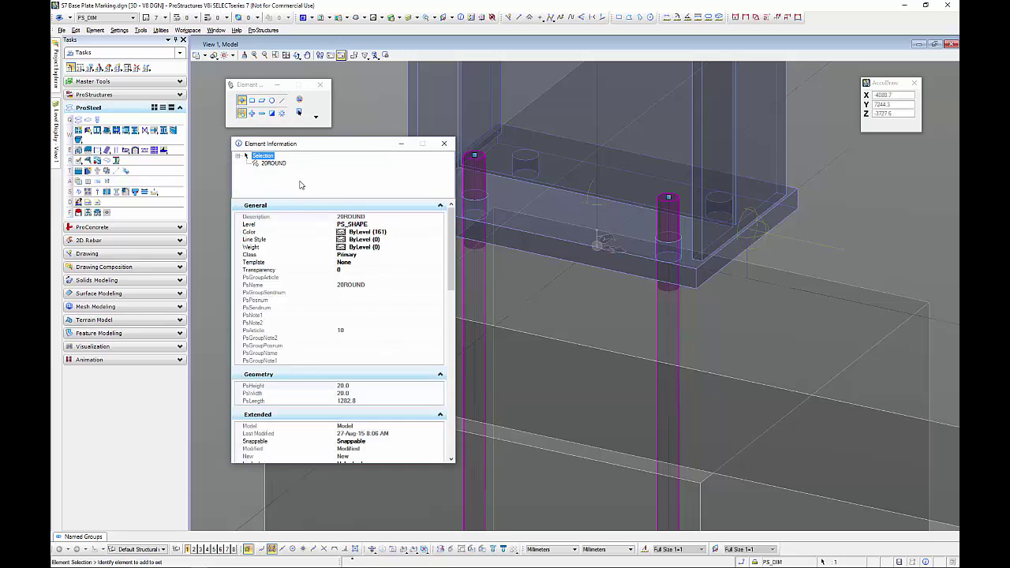
pyautogui.click(377, 224)
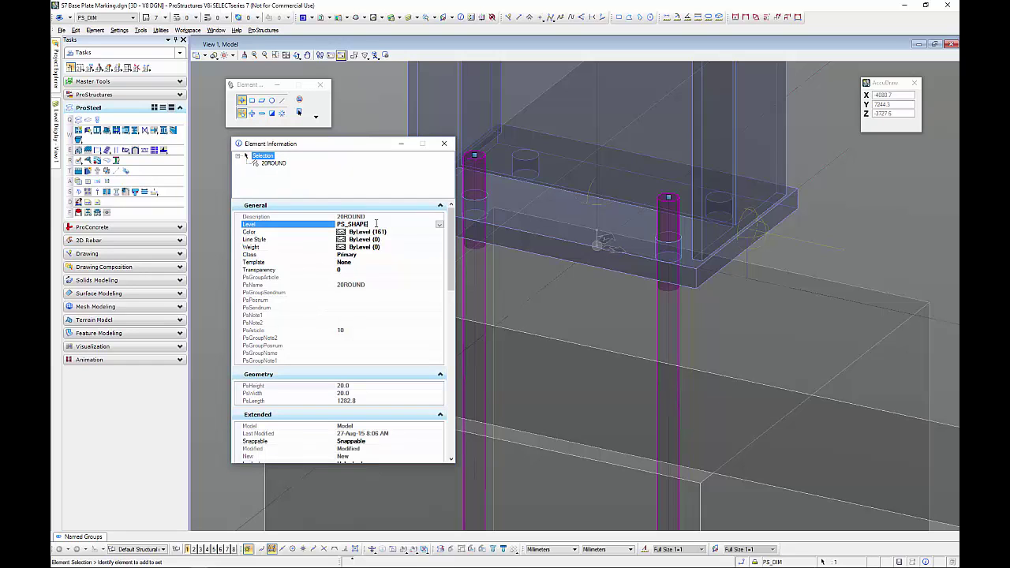
pyautogui.click(439, 225)
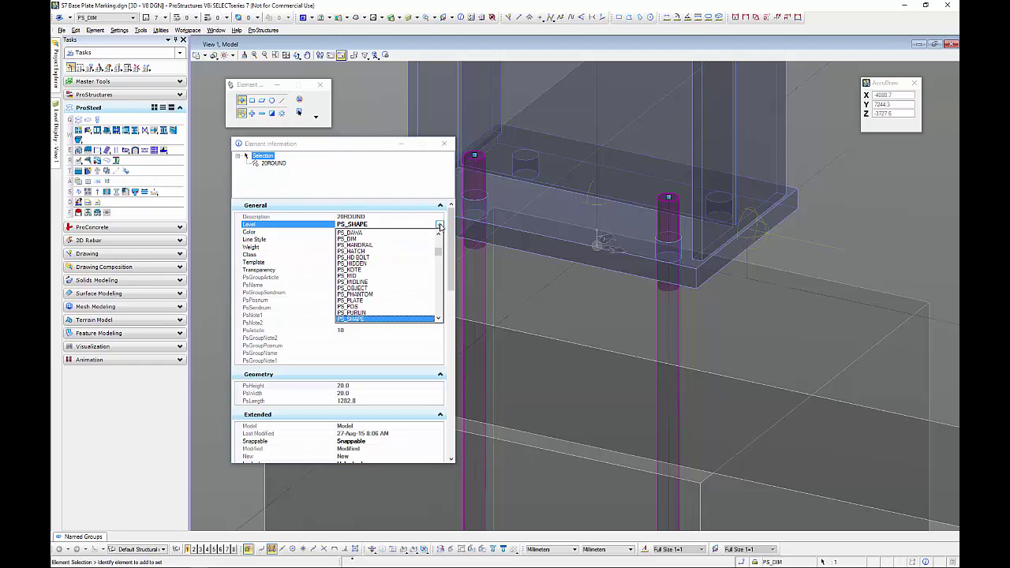
pyautogui.click(362, 257)
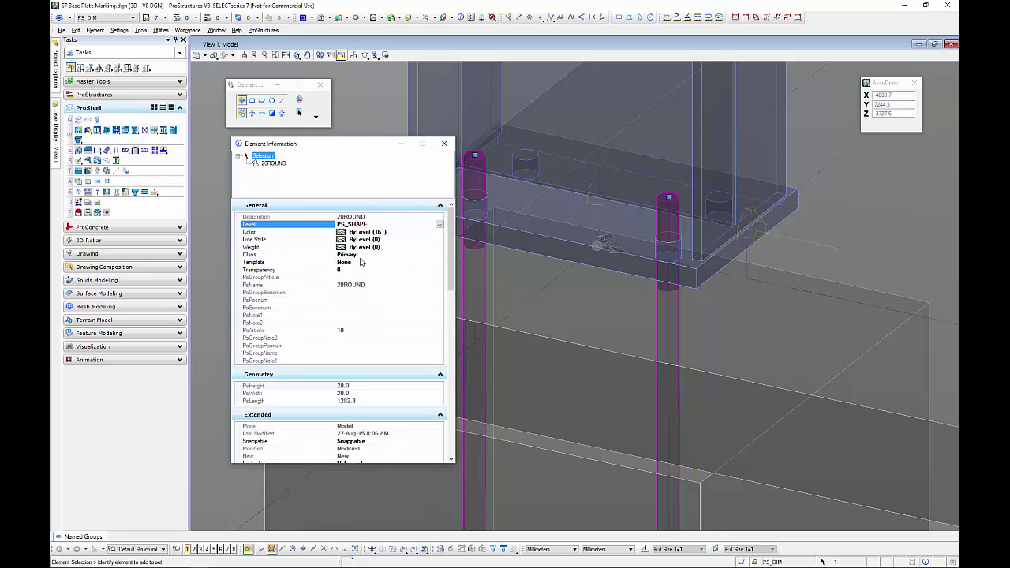
pyautogui.click(227, 222)
pyautogui.click(444, 143)
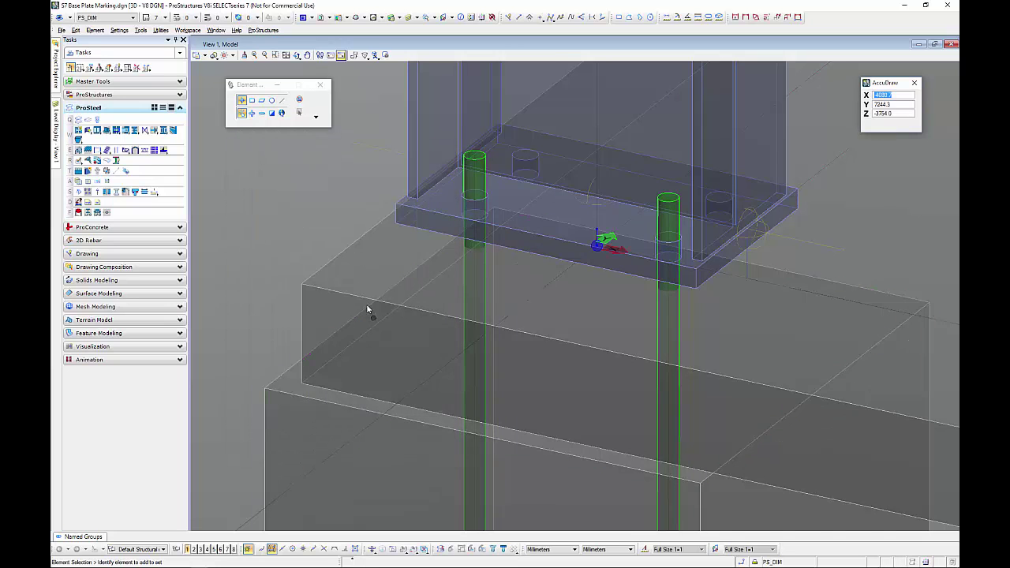
# Step: Open the bolt styles and choose a bolt diameter of 20.0 for the 8.8S style
pyautogui.scroll(-3, 363, 285)
pyautogui.keyDown('shift'); pyautogui.moveTo(373, 289); pyautogui.dragTo(394, 214, button='middle'); pyautogui.keyUp('shift')
pyautogui.scroll(3, 387, 253)
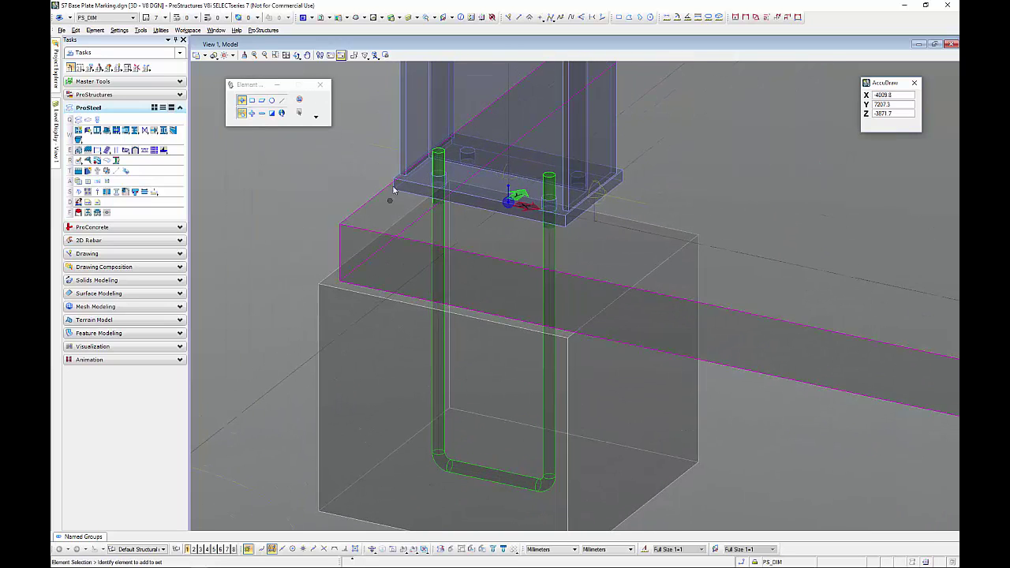
pyautogui.scroll(3, 405, 187)
pyautogui.scroll(-2, 440, 169)
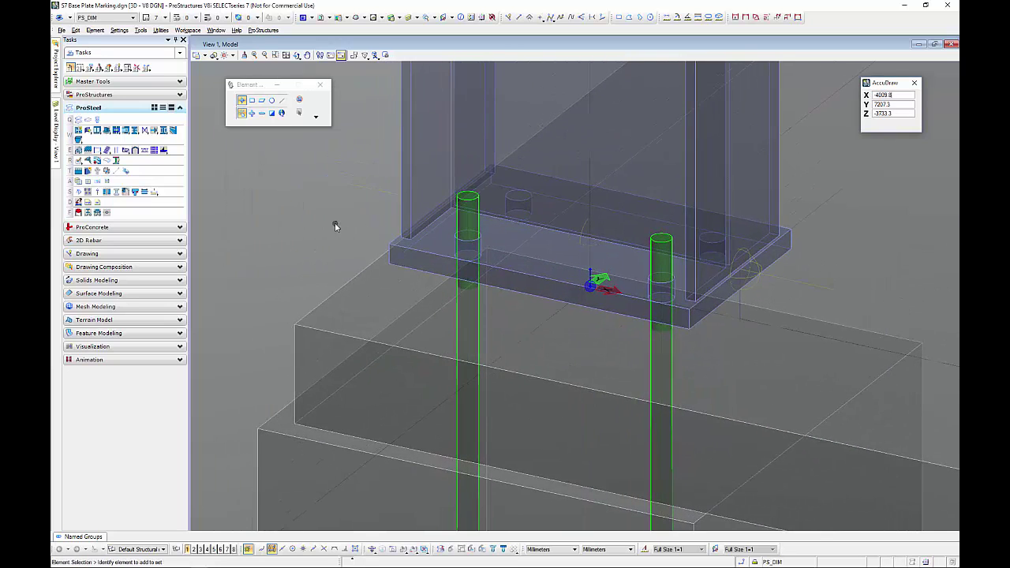
pyautogui.scroll(3, 335, 227)
pyautogui.moveTo(406, 226); pyautogui.dragTo(349, 217, button='middle')
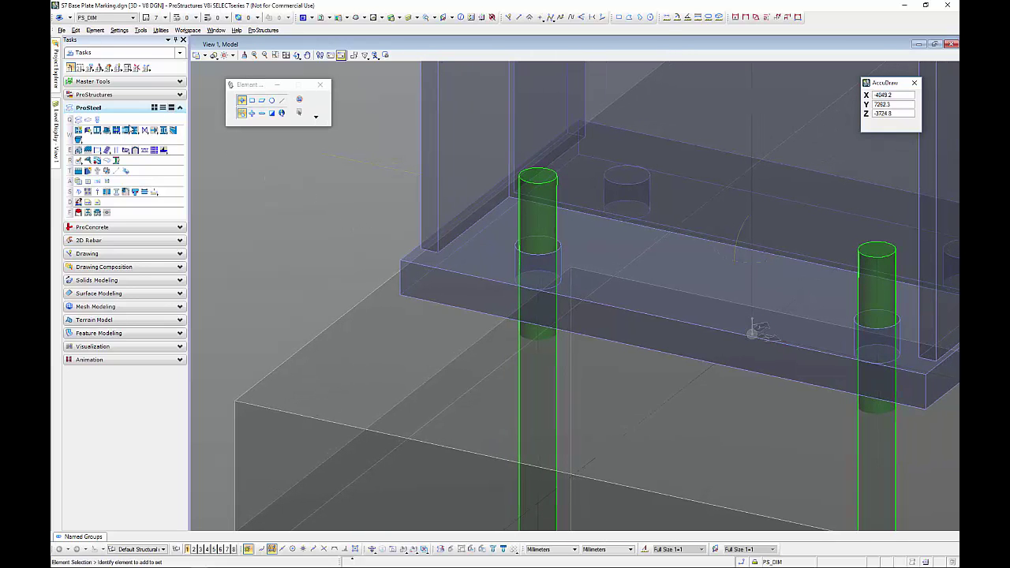
pyautogui.click(97, 120)
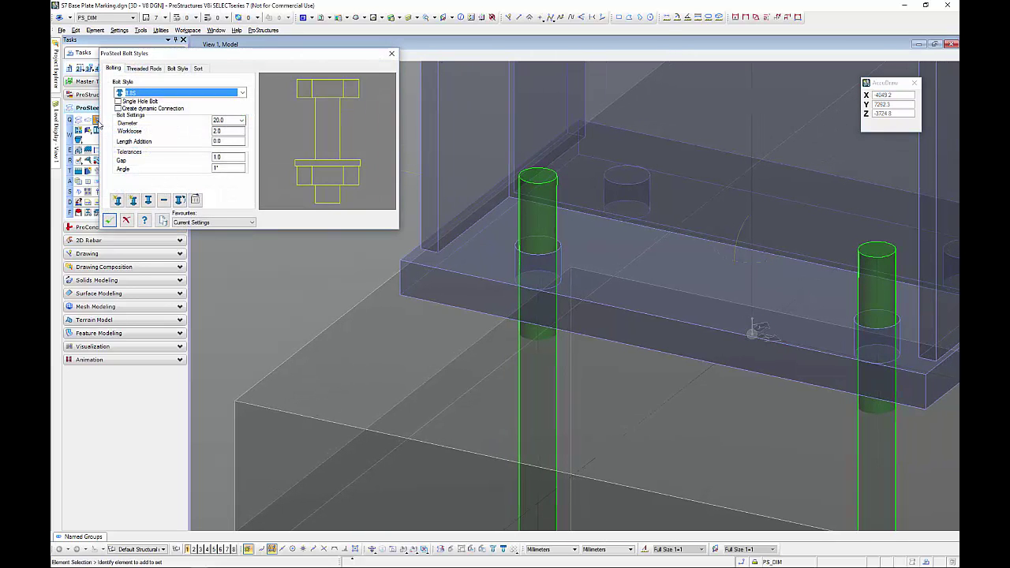
pyautogui.click(221, 121)
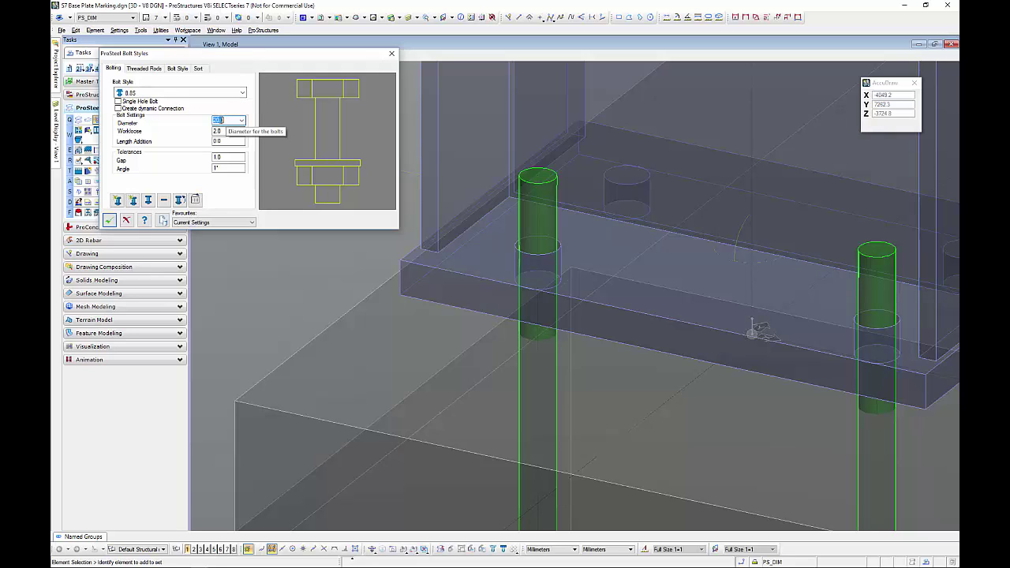
pyautogui.click(240, 120)
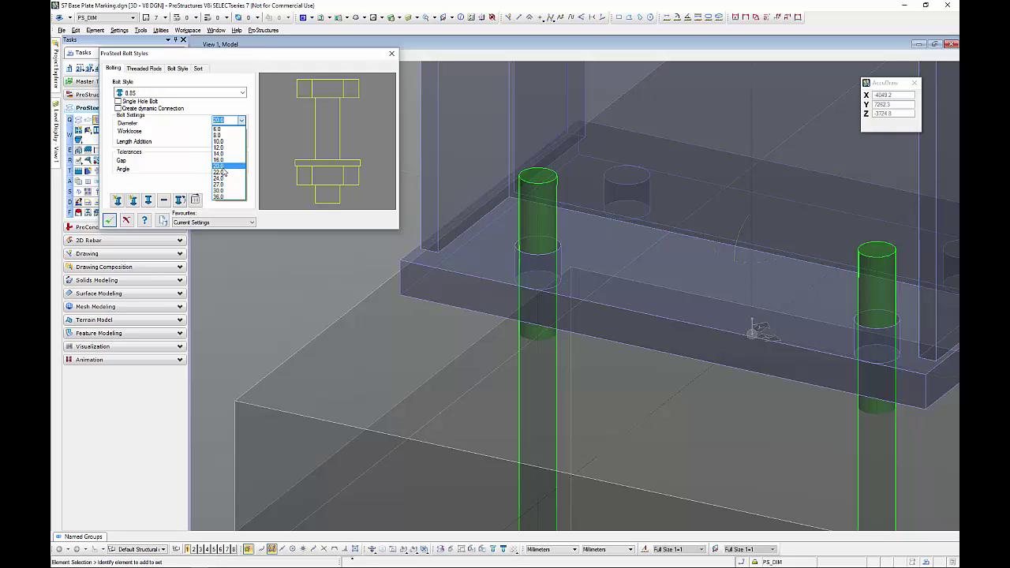
pyautogui.click(225, 167)
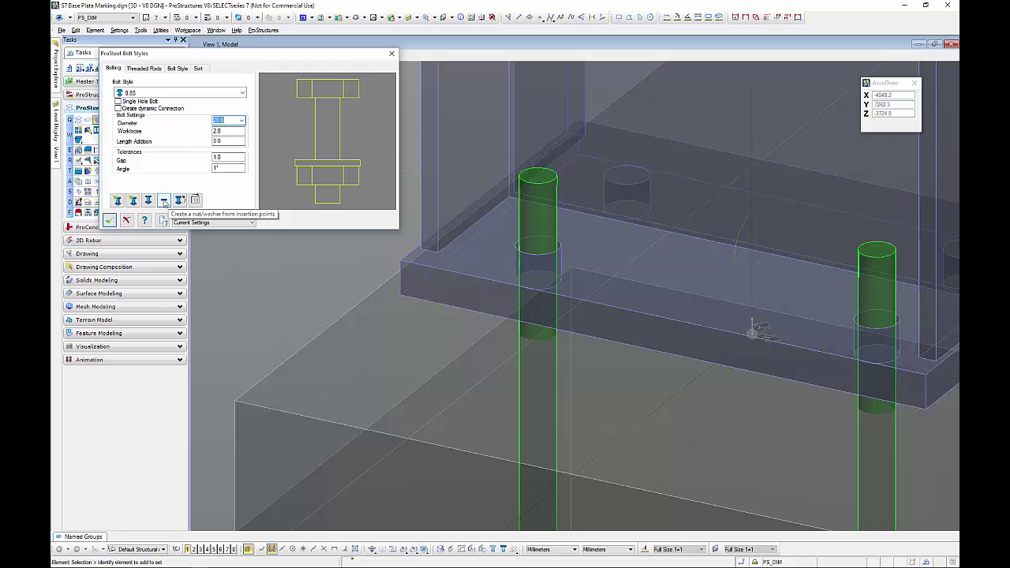
# Step: Insert a nut and washer at the hole's centre on the base plate's top face, with the imaginary bolt head direction pointing down
pyautogui.click(164, 201)
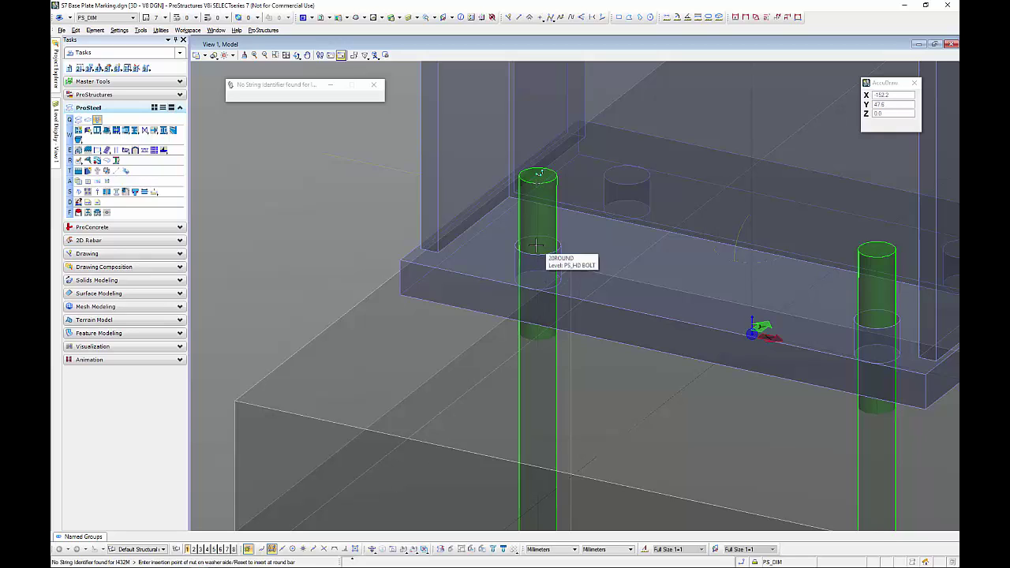
pyautogui.click(292, 550)
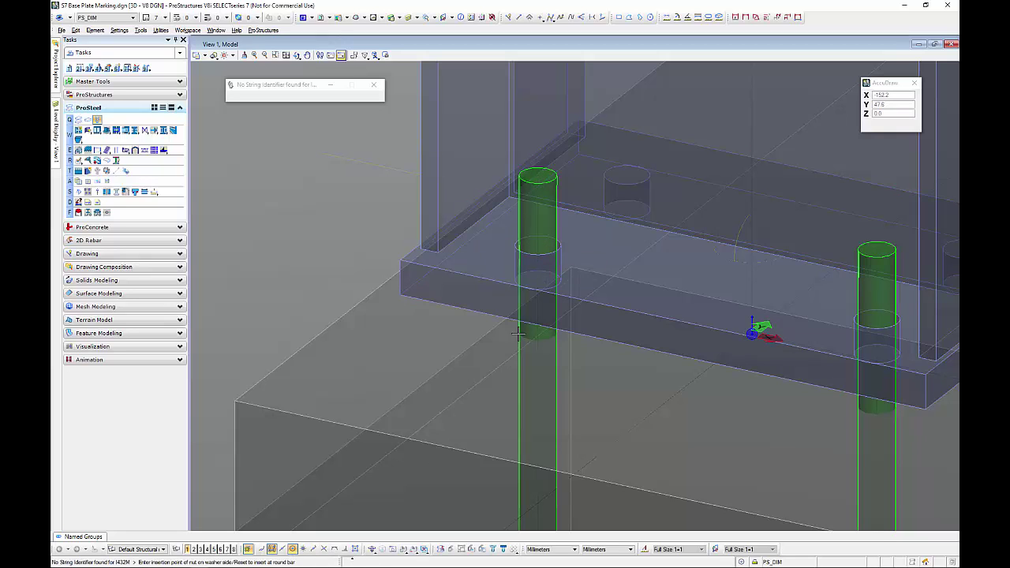
pyautogui.click(515, 245)
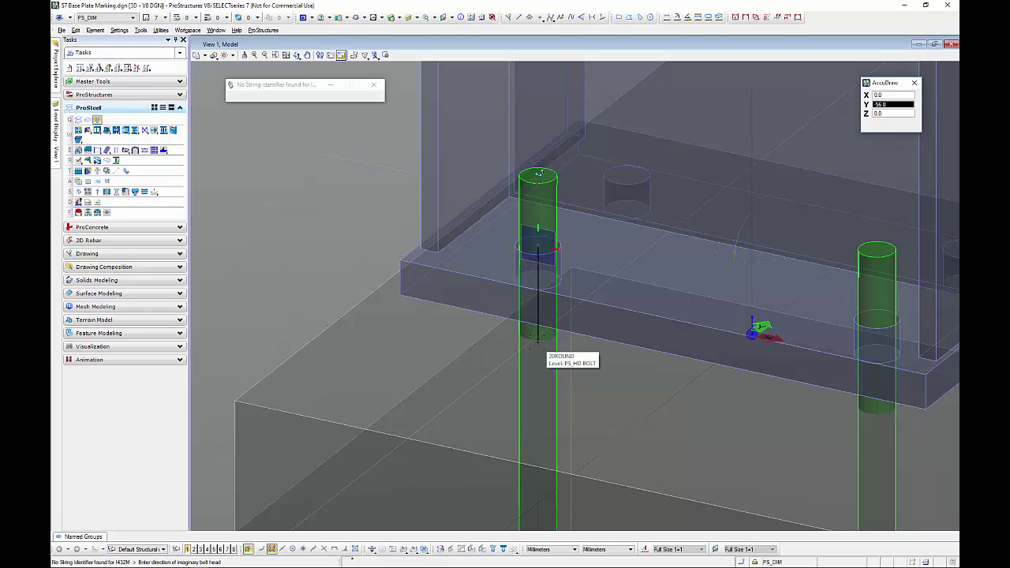
pyautogui.click(547, 408)
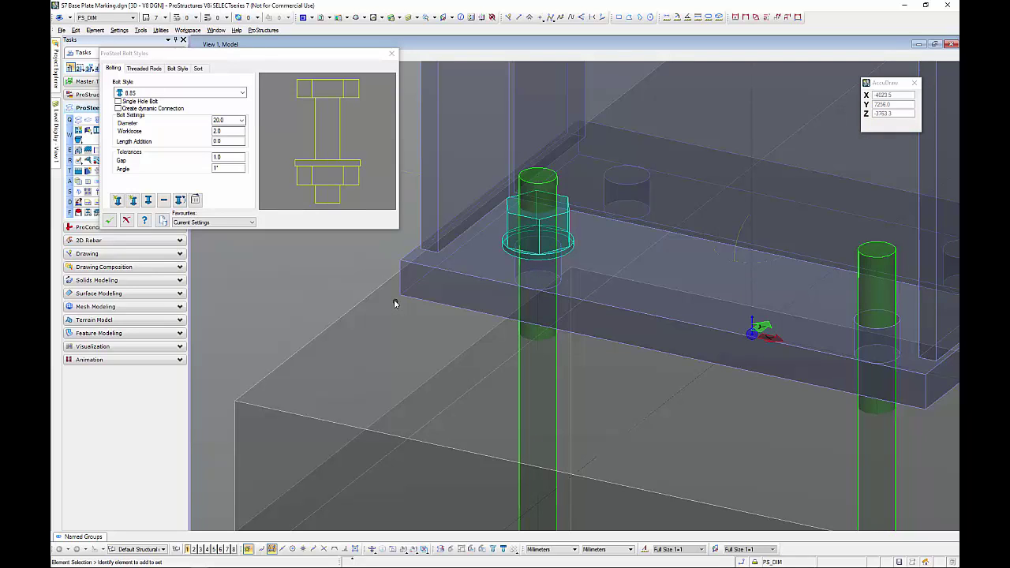
# Step: Insert a second nut and washer under the base plate on the same leg, with the imaginary bolt head direction pointing up
pyautogui.click(161, 199)
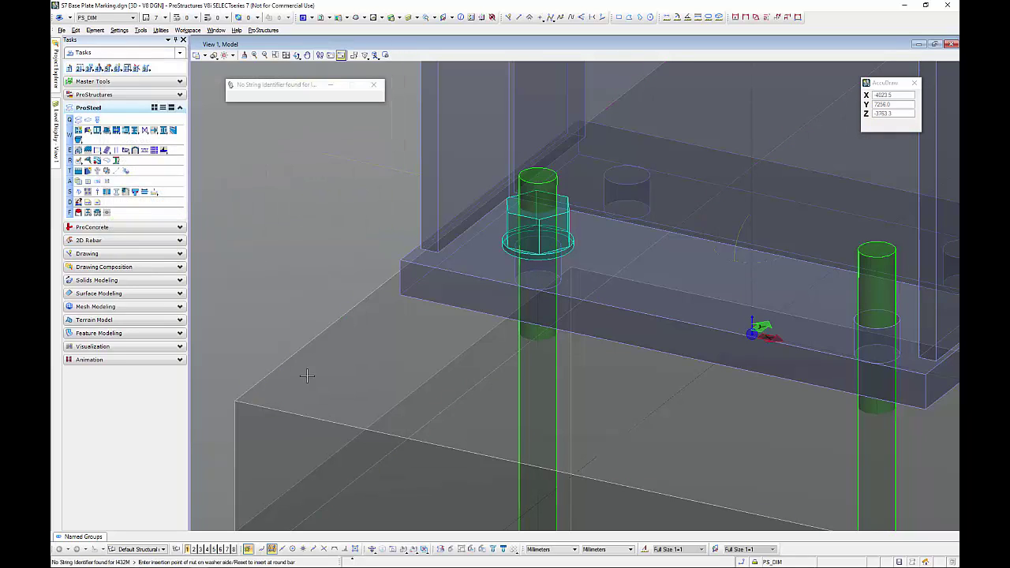
pyautogui.click(292, 549)
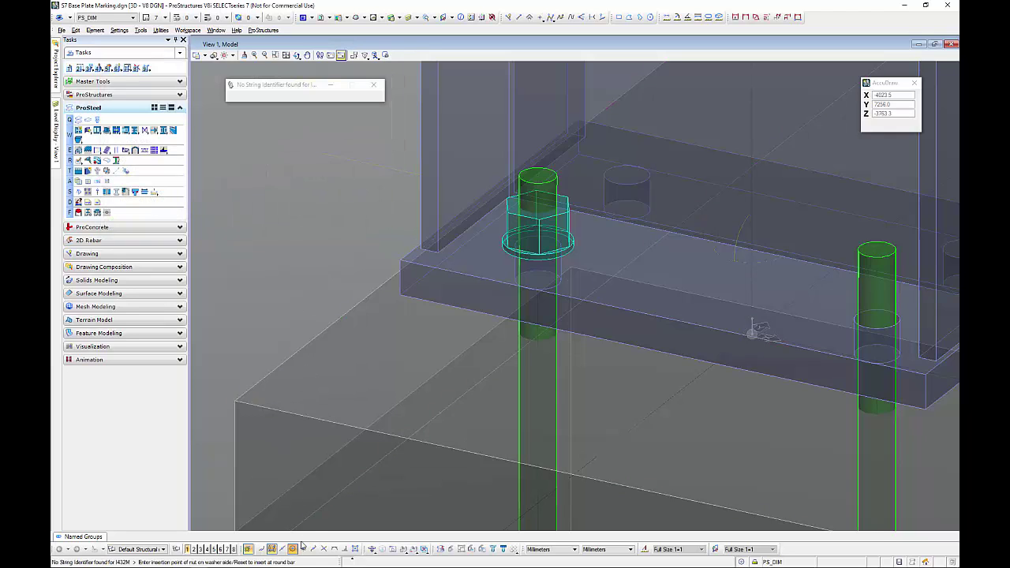
pyautogui.click(514, 278)
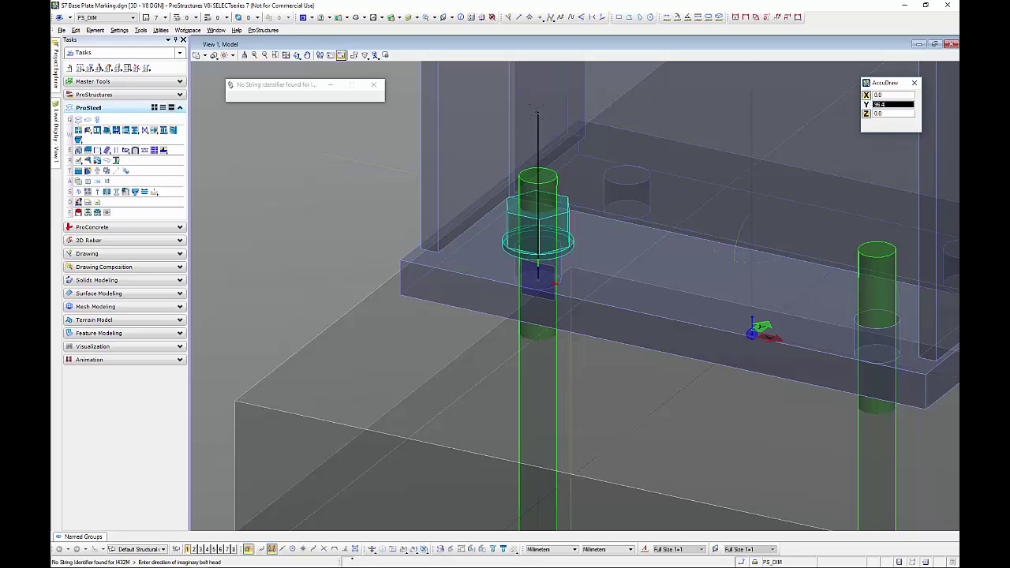
pyautogui.click(537, 116)
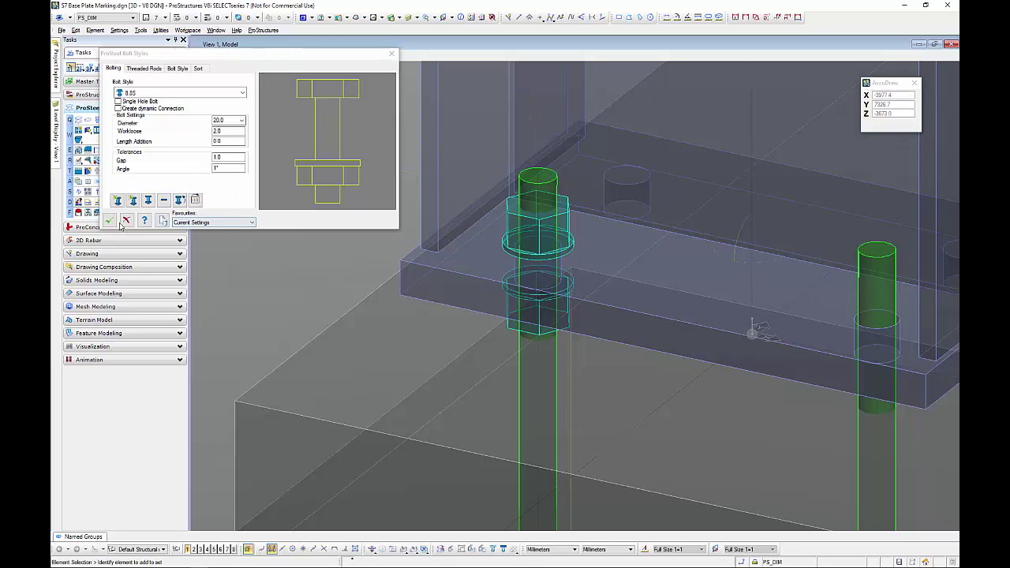
pyautogui.click(110, 221)
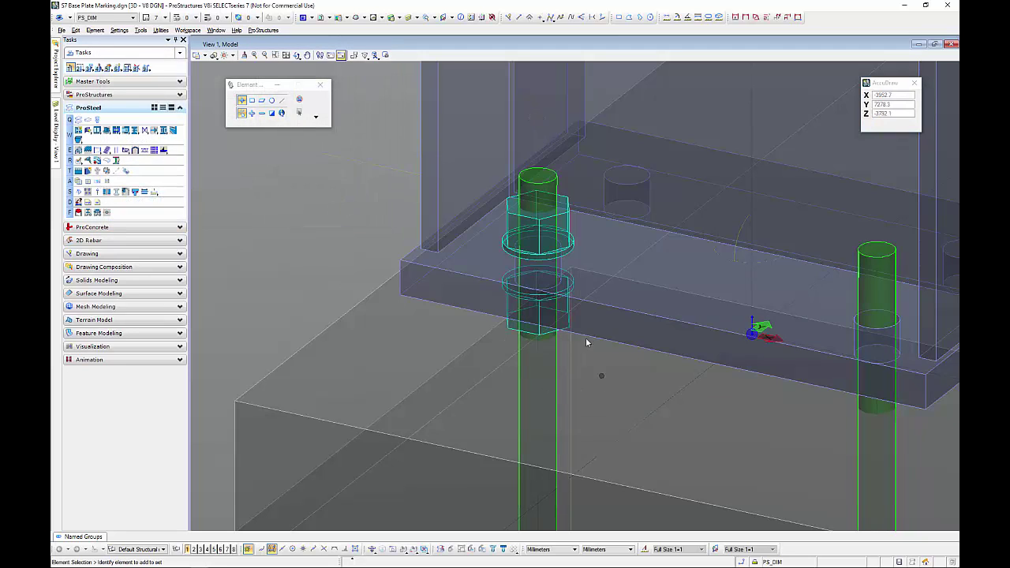
# Step: Copy the upper and lower nut-and-washer sets from the first leg's top centre to the other leg's top centre
pyautogui.click(509, 234)
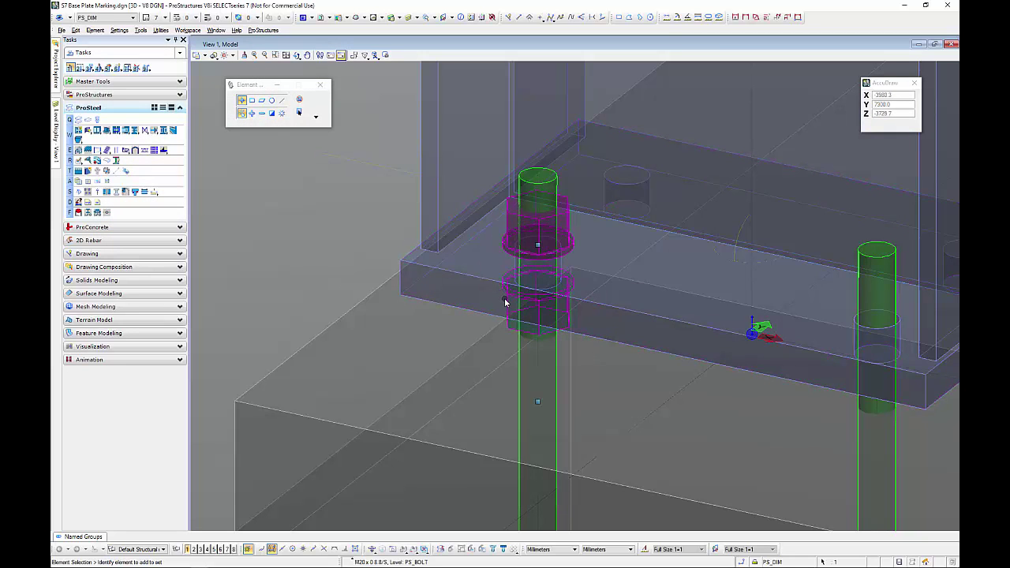
pyautogui.rightClick(362, 231)
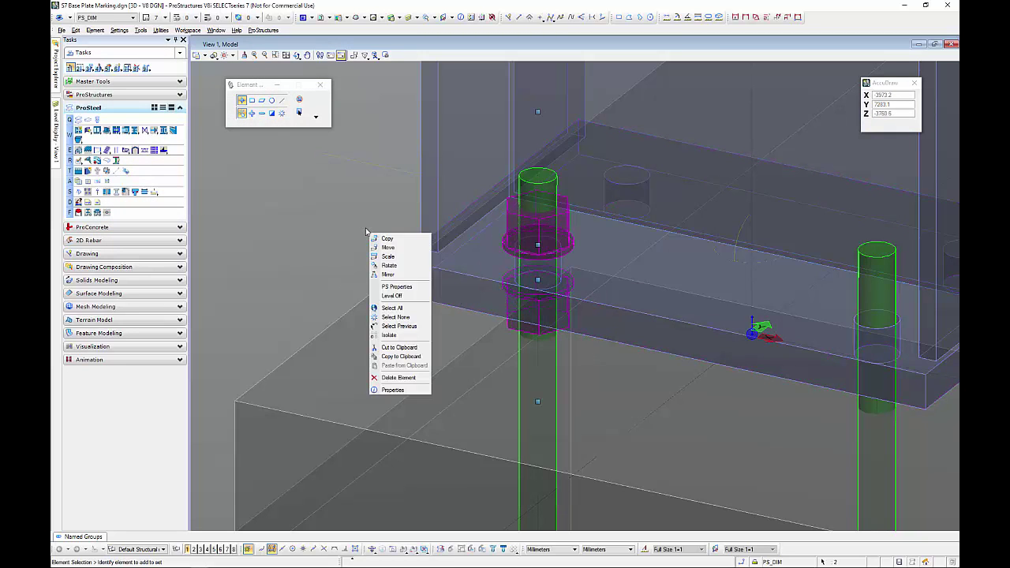
pyautogui.click(385, 237)
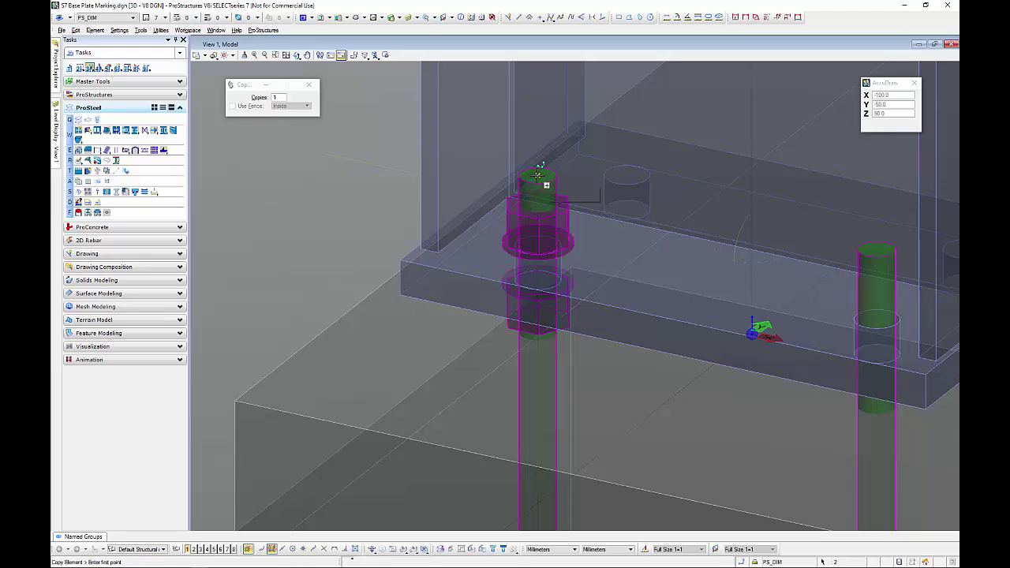
pyautogui.click(538, 180)
pyautogui.click(884, 251)
pyautogui.press('Escape')
# Step: Turn off the ECS Axes display in the layout properties of the U-shaped round bar
pyautogui.scroll(-3, 333, 177)
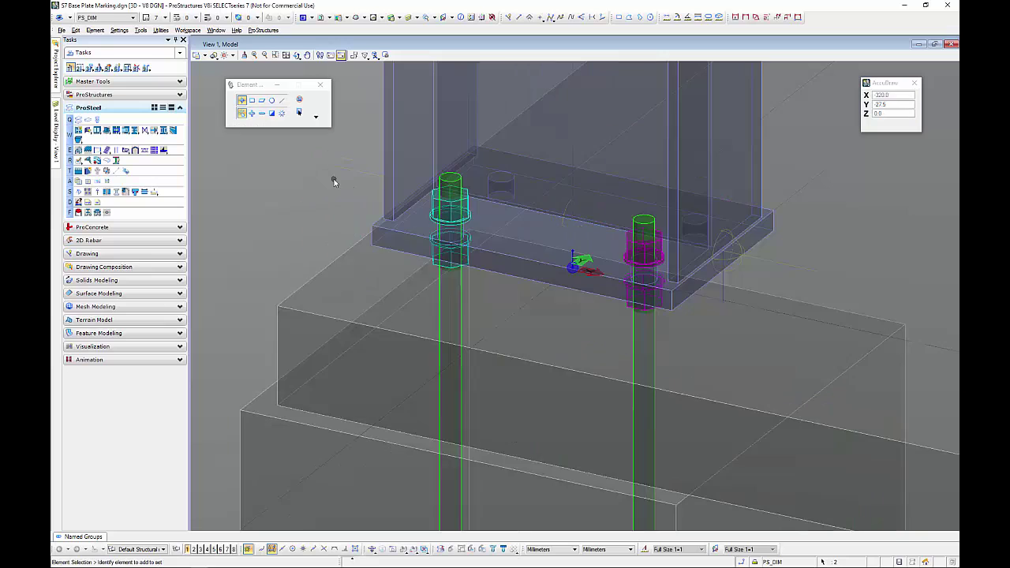
pyautogui.scroll(2, 379, 175)
pyautogui.scroll(-2, 404, 192)
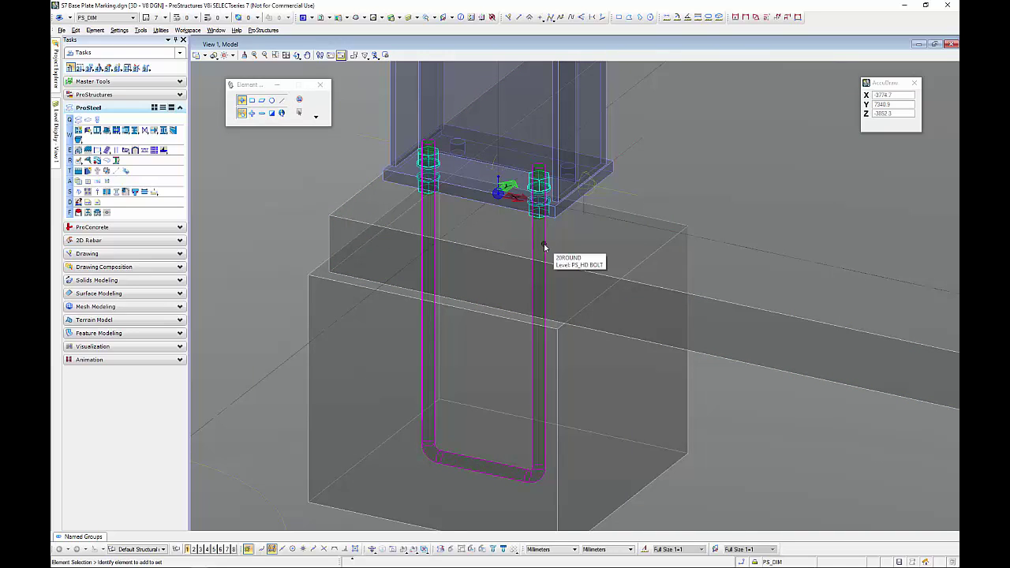
pyautogui.rightClick(321, 182)
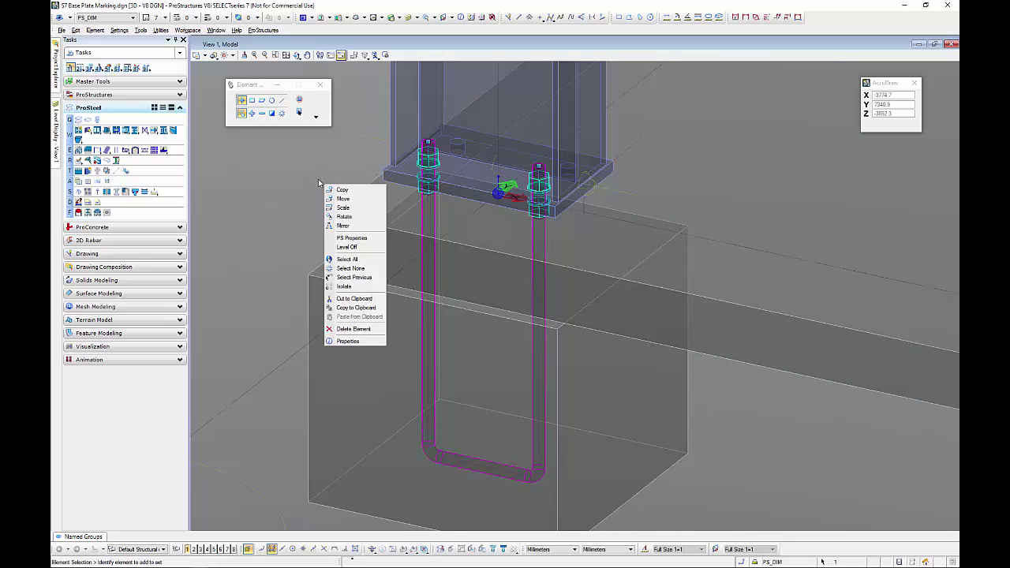
pyautogui.click(353, 240)
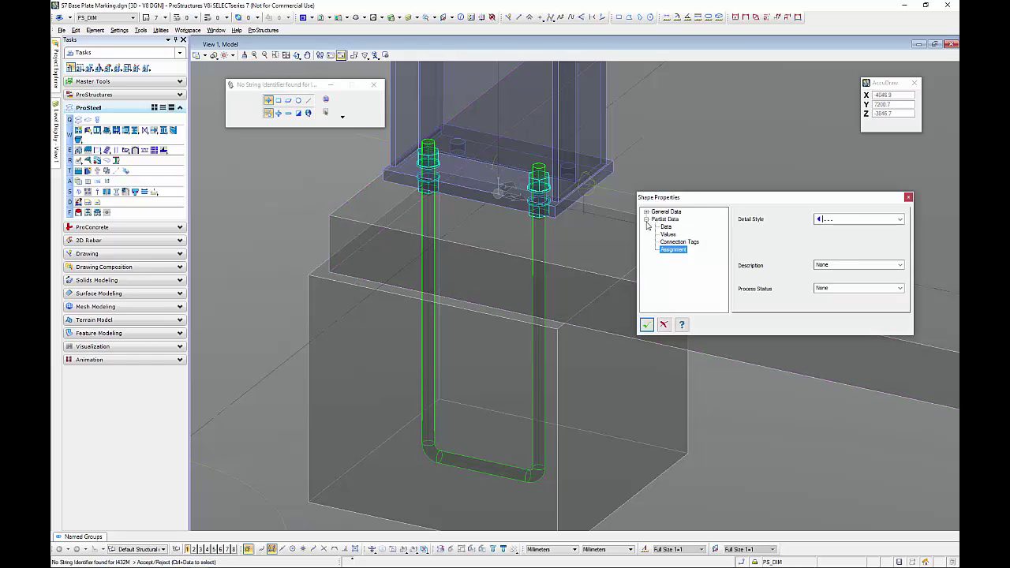
pyautogui.click(647, 218)
pyautogui.click(646, 212)
pyautogui.click(668, 219)
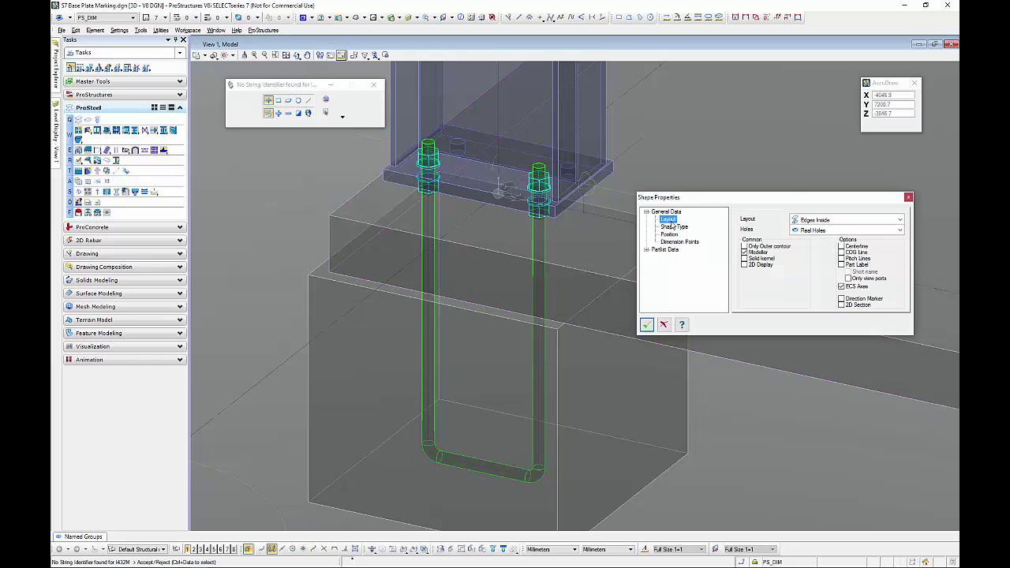
pyautogui.click(842, 287)
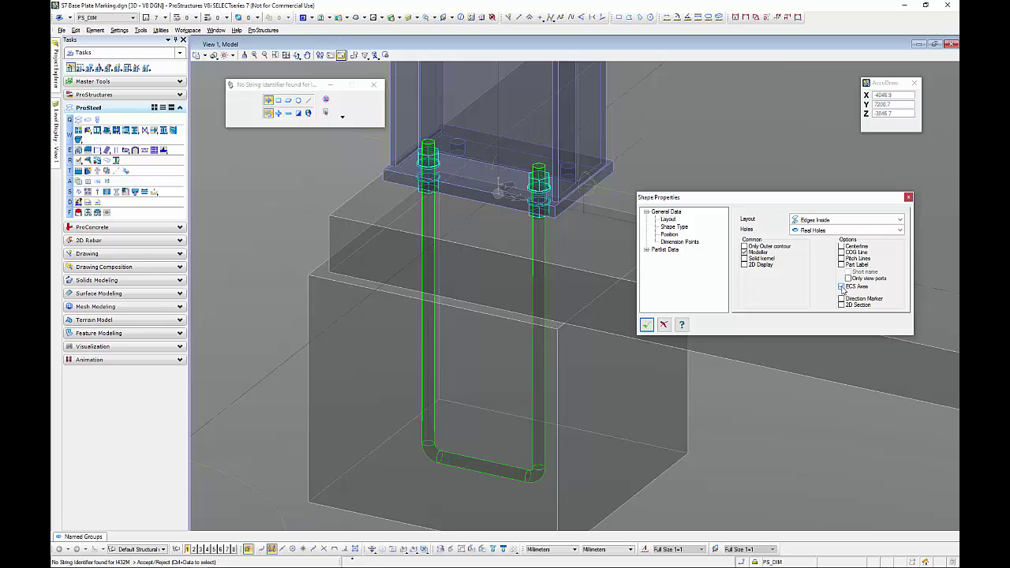
pyautogui.click(646, 325)
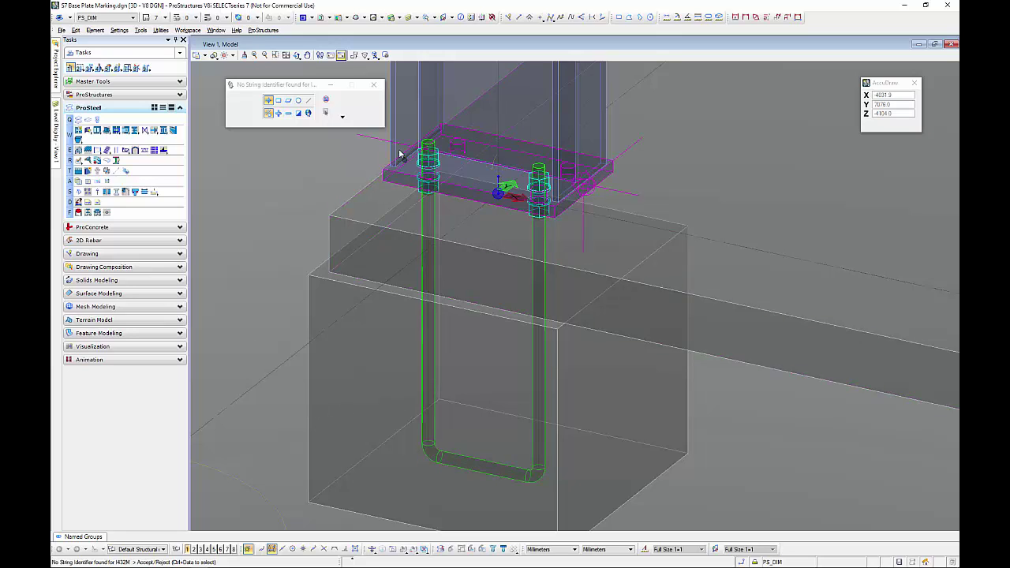
# Step: Copy the U-shaped round bar with its nuts and washers from the front hole's centre to the corresponding rear hole's centre in the base plate
pyautogui.moveTo(375, 152); pyautogui.dragTo(435, 180, button='middle')
pyautogui.moveTo(423, 134); pyautogui.dragTo(626, 509)
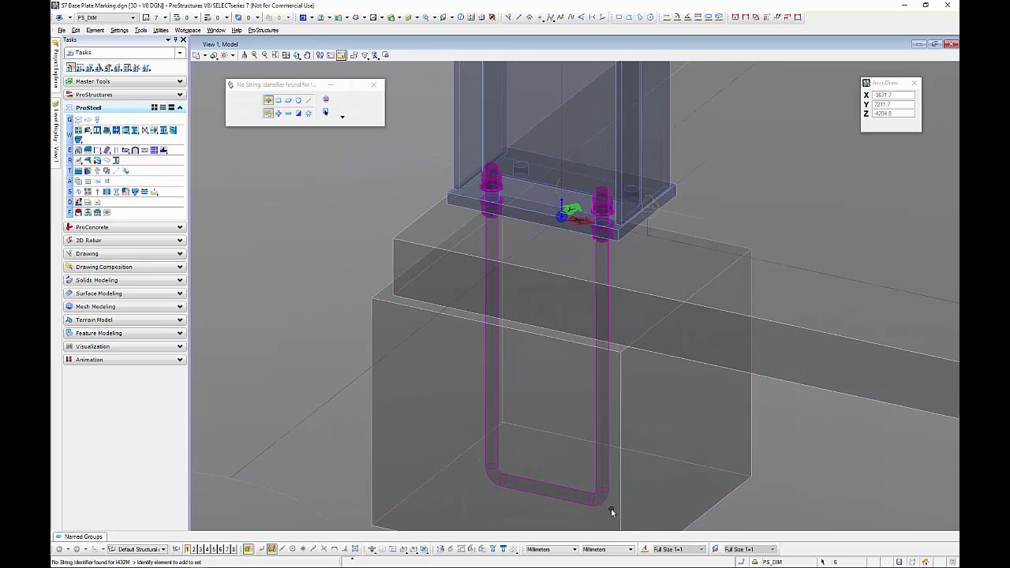
pyautogui.rightClick(296, 230)
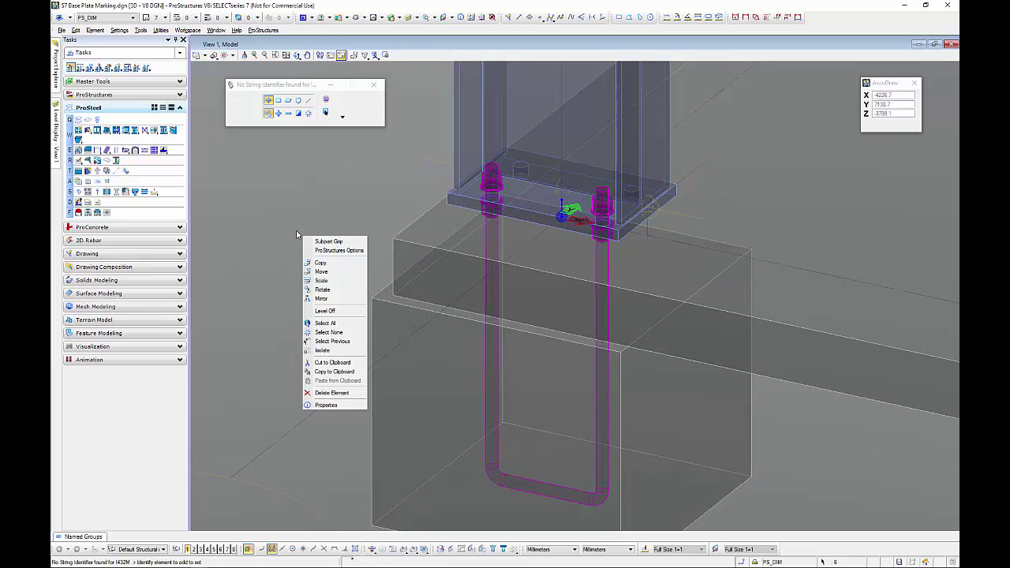
pyautogui.click(320, 263)
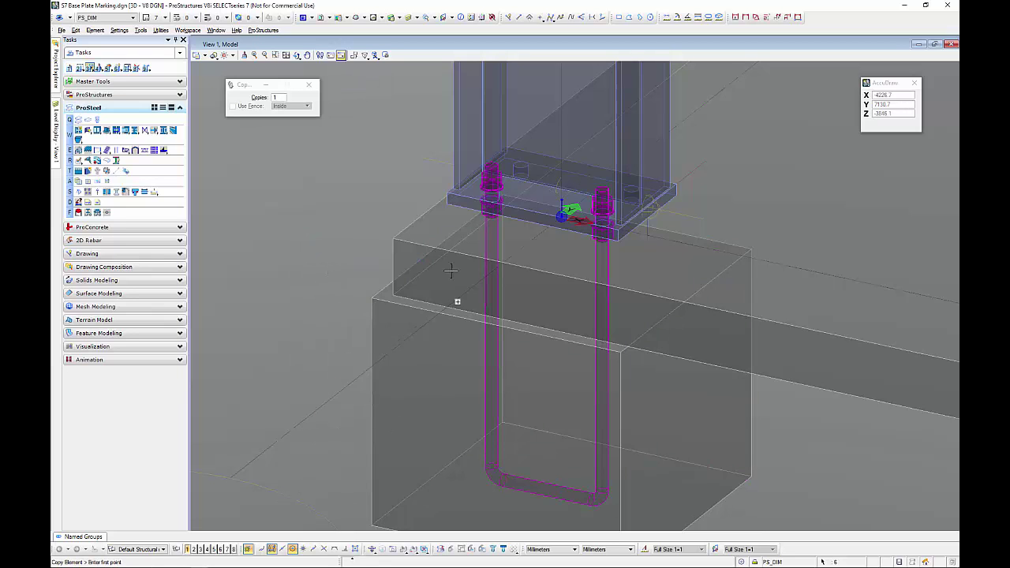
pyautogui.scroll(7, 496, 189)
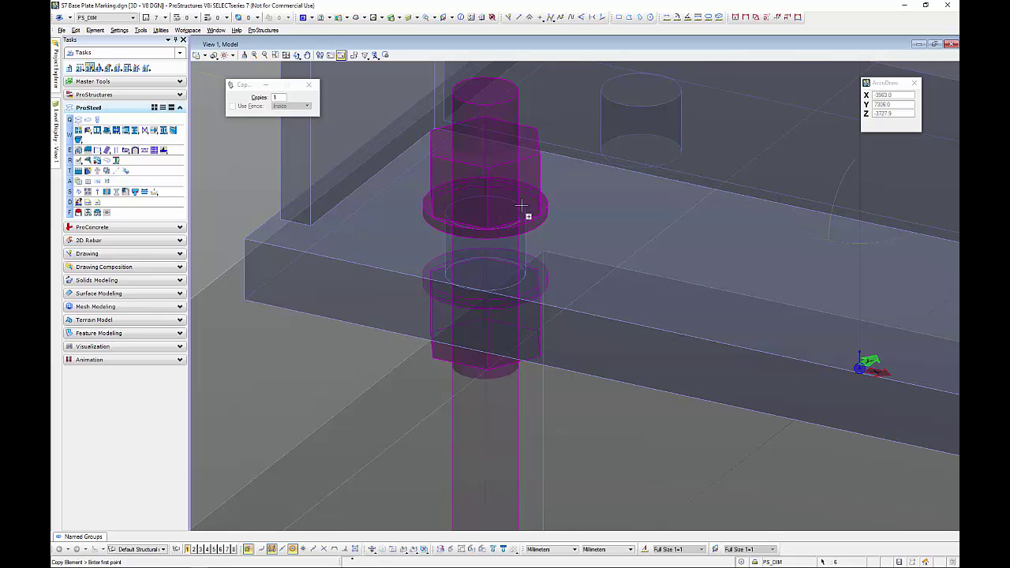
pyautogui.click(505, 220)
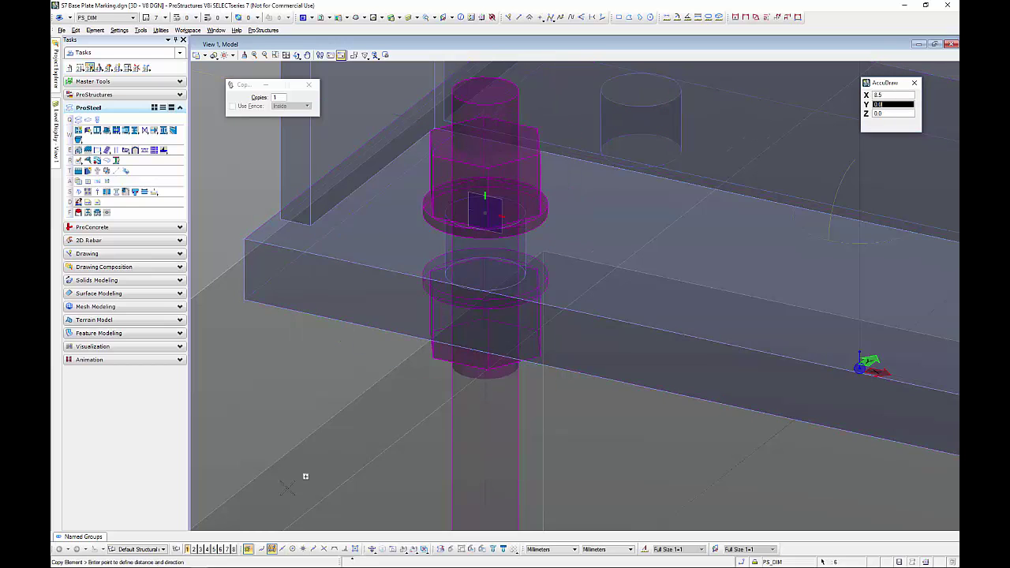
pyautogui.click(271, 549)
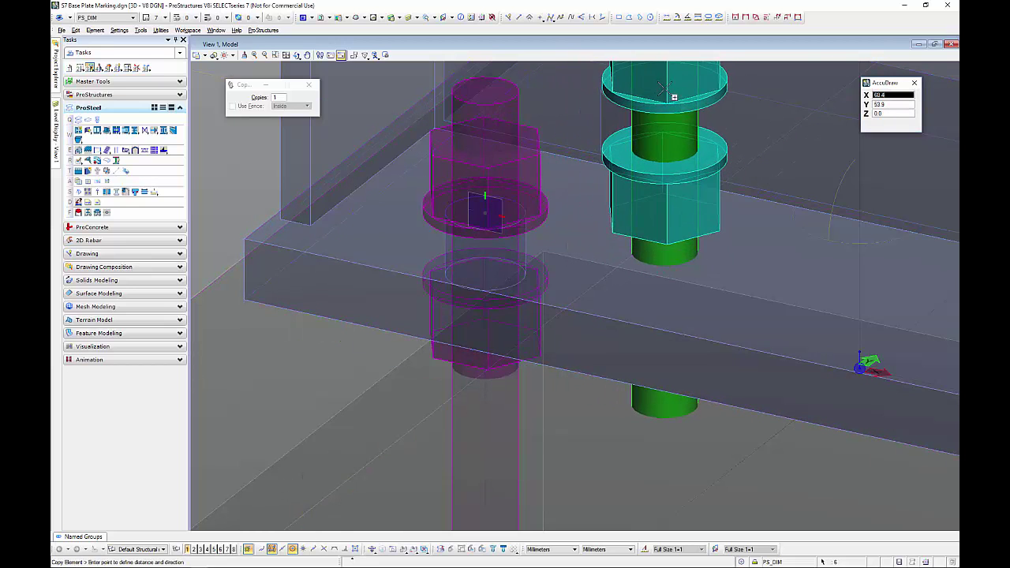
pyautogui.click(613, 93)
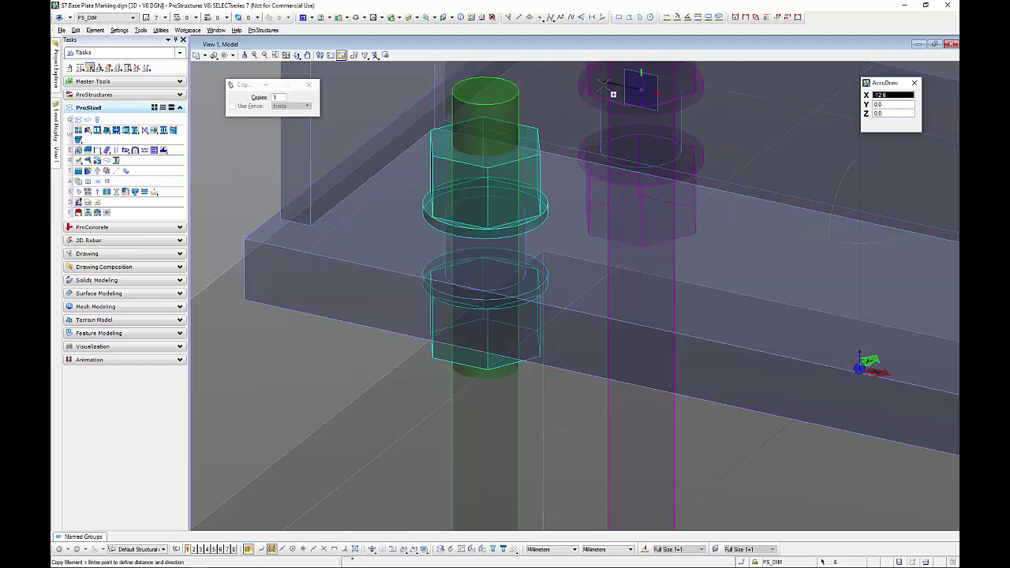
pyautogui.press('Escape')
pyautogui.scroll(-2, 789, 209)
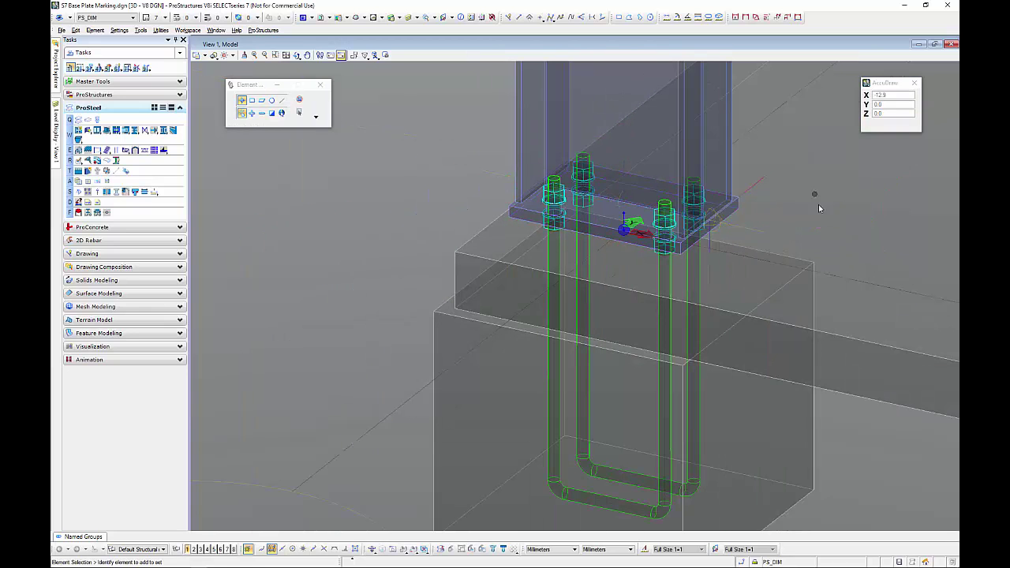
# Step: Insert a 10ROUND bar with a side-edge insertion point between the outer bend edges of the two U-bolts
pyautogui.keyDown('shift'); pyautogui.moveTo(821, 211); pyautogui.dragTo(667, 227, button='middle'); pyautogui.keyUp('shift')
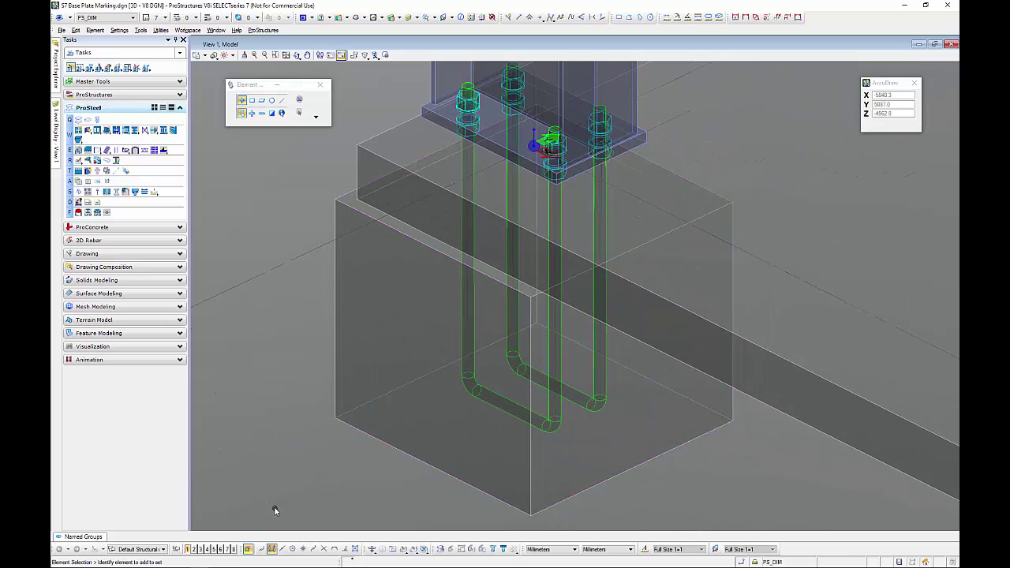
pyautogui.click(78, 119)
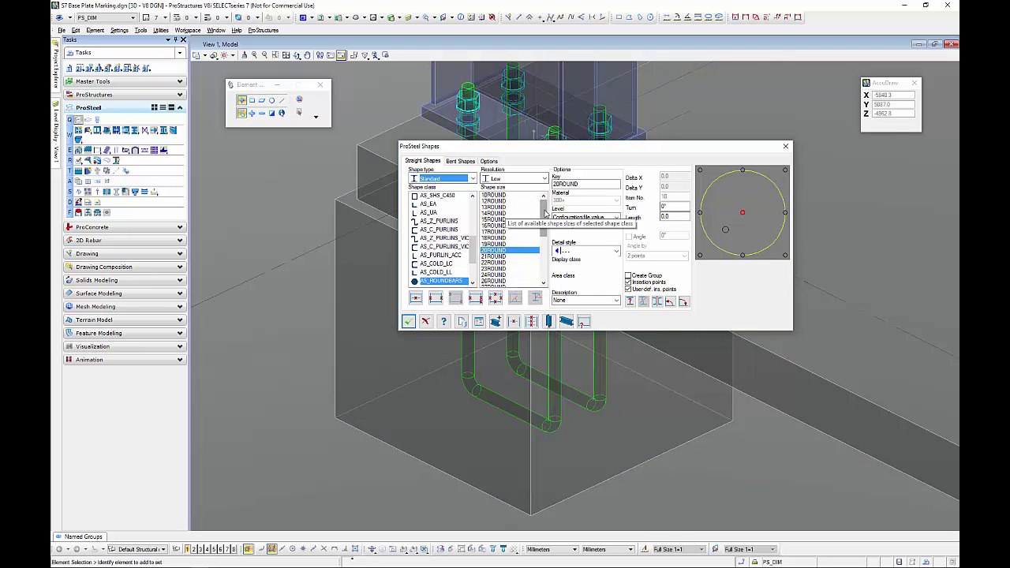
pyautogui.click(493, 195)
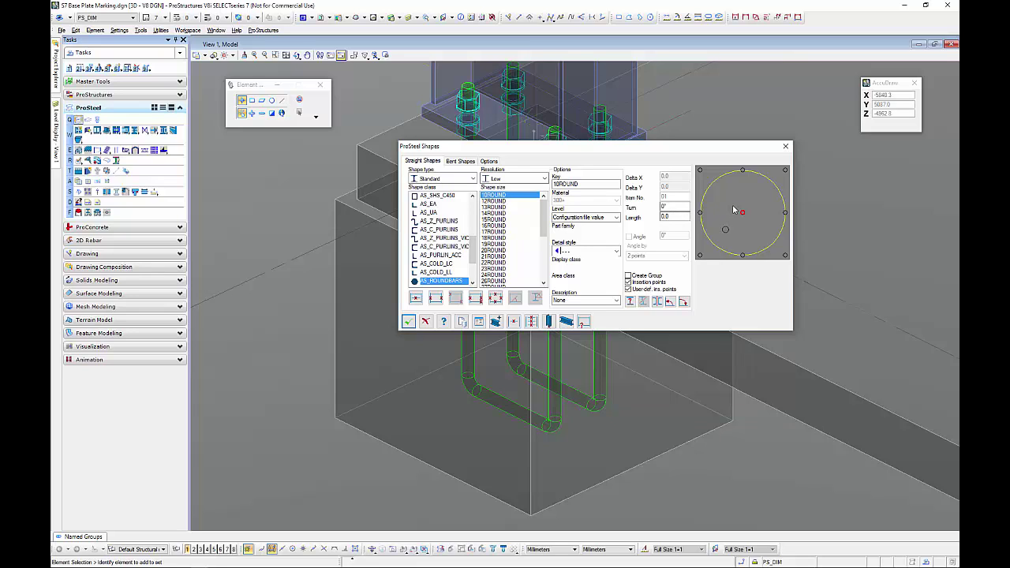
pyautogui.click(700, 213)
pyautogui.click(408, 321)
pyautogui.scroll(6, 572, 411)
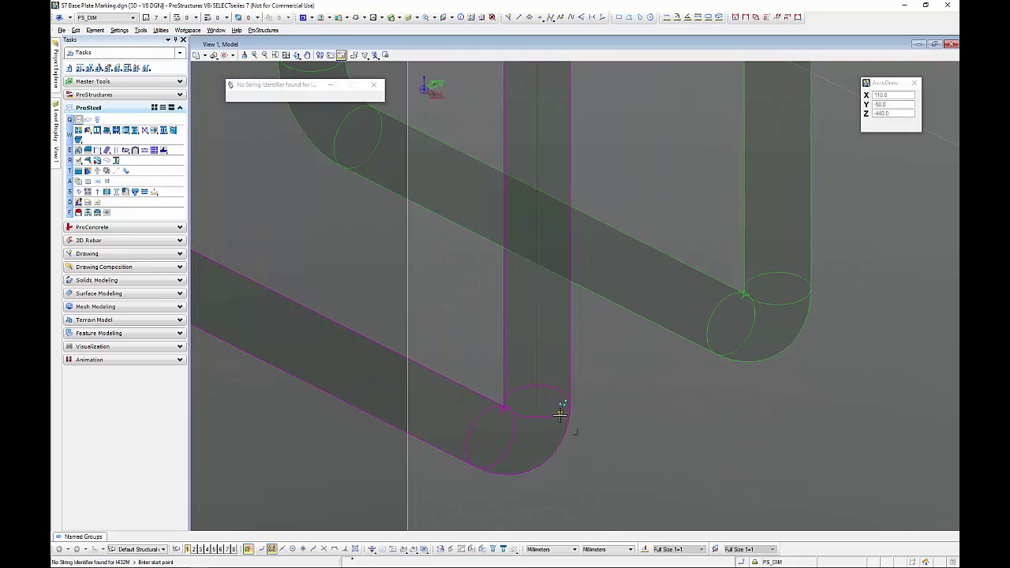
pyautogui.click(560, 415)
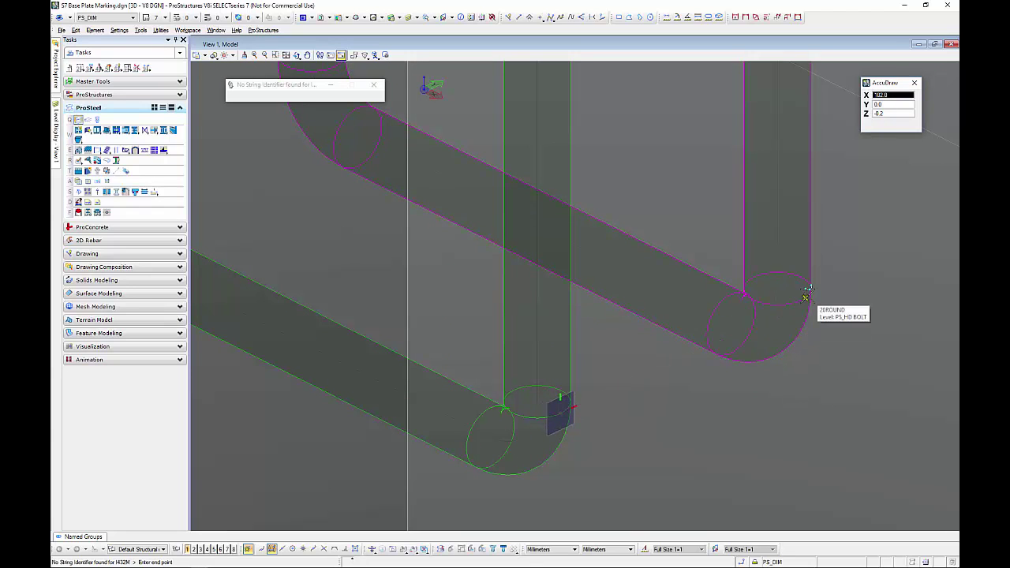
pyautogui.click(806, 295)
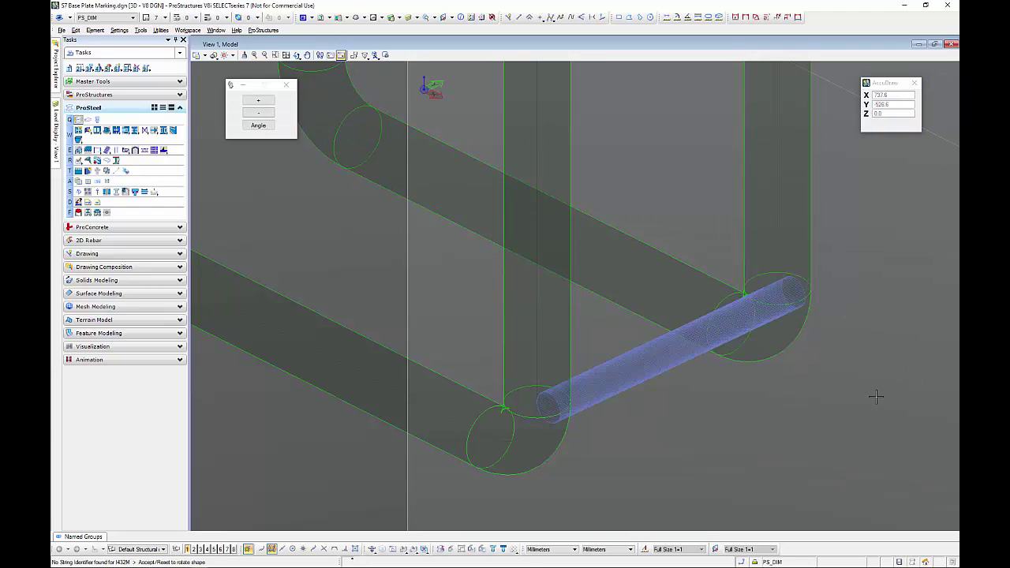
pyautogui.click(702, 426)
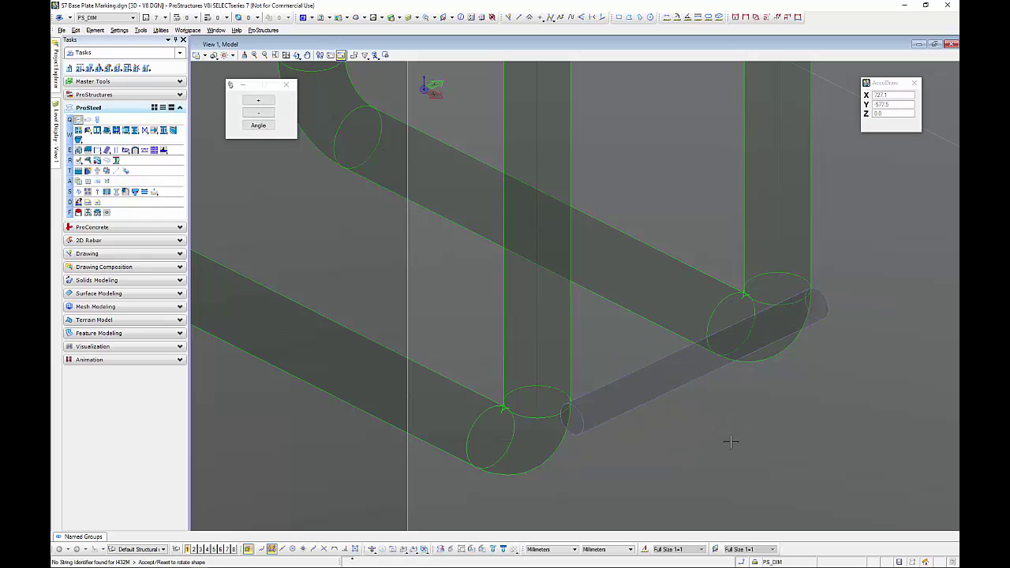
pyautogui.scroll(5, 612, 459)
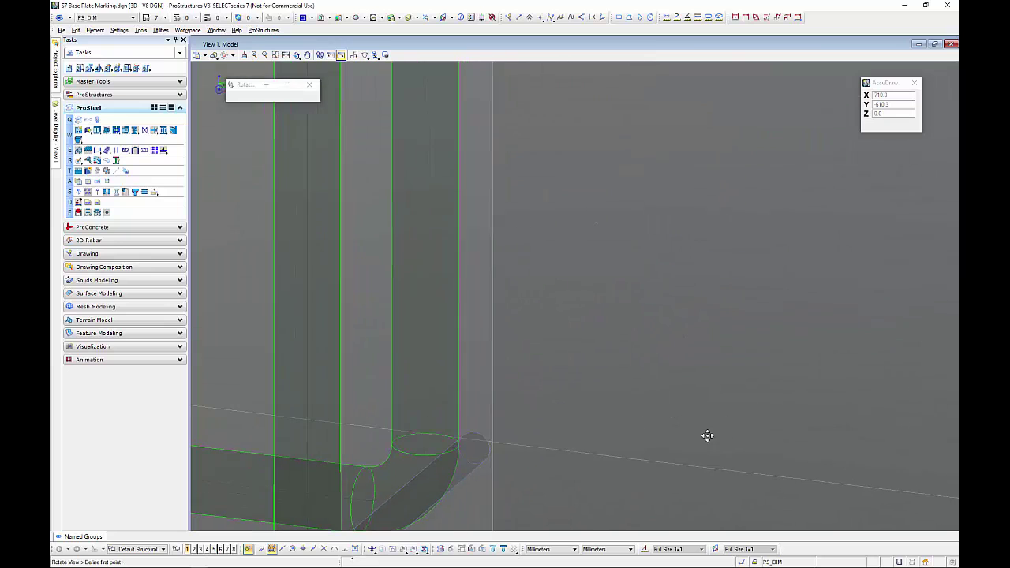
pyautogui.moveTo(661, 460); pyautogui.dragTo(674, 382, button='middle')
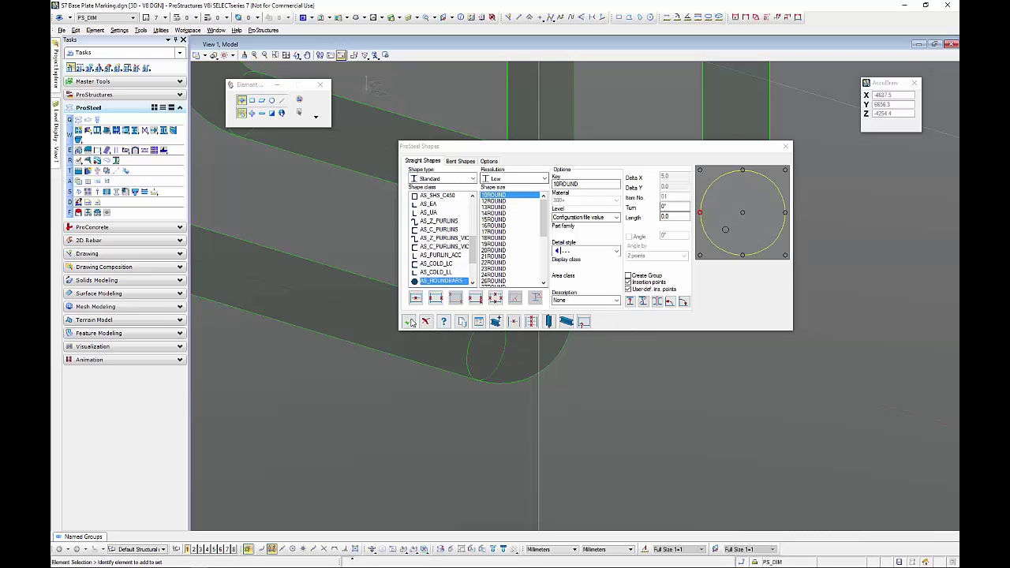
pyautogui.press('Escape')
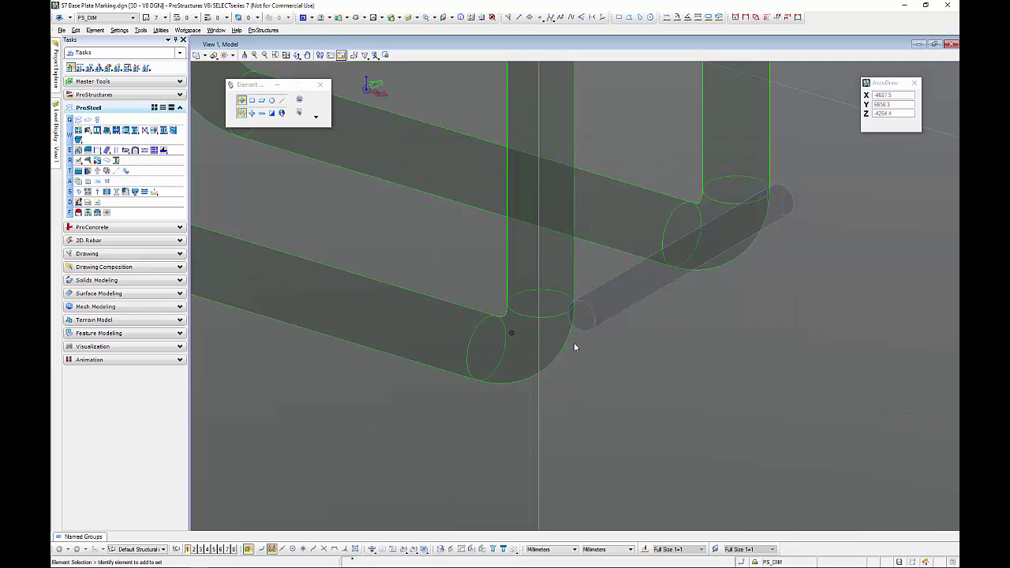
# Step: Turn off the ECS Axes and Modeller options in the layout properties of the 10ROUND cross bar
pyautogui.click(646, 295)
pyautogui.rightClick(672, 404)
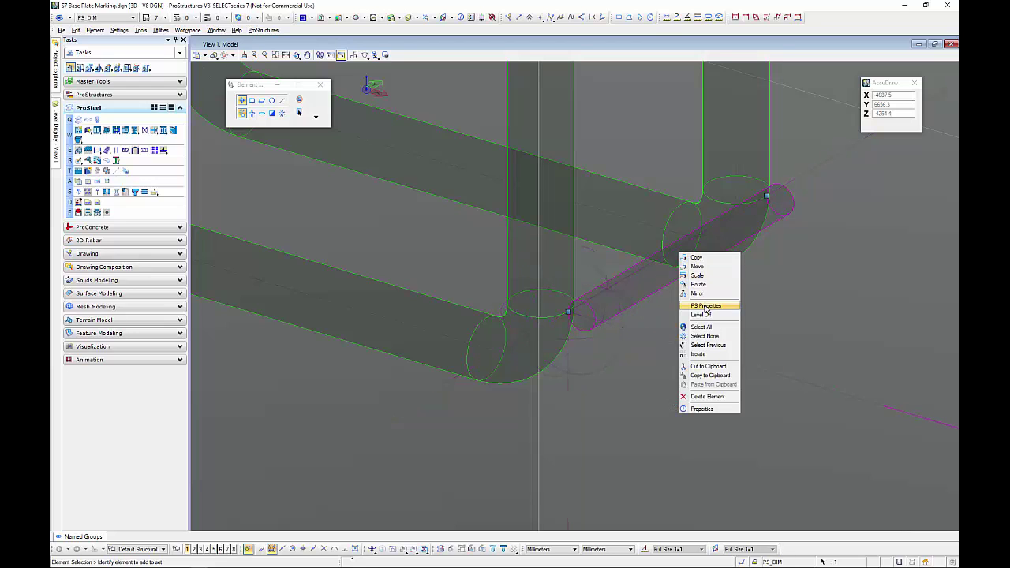
pyautogui.click(706, 307)
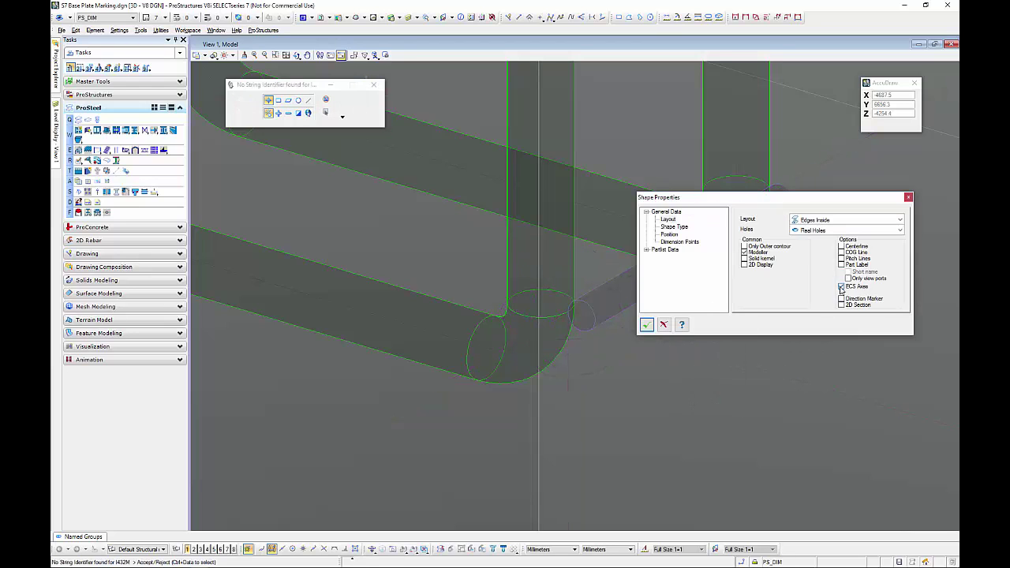
pyautogui.click(842, 287)
pyautogui.click(646, 324)
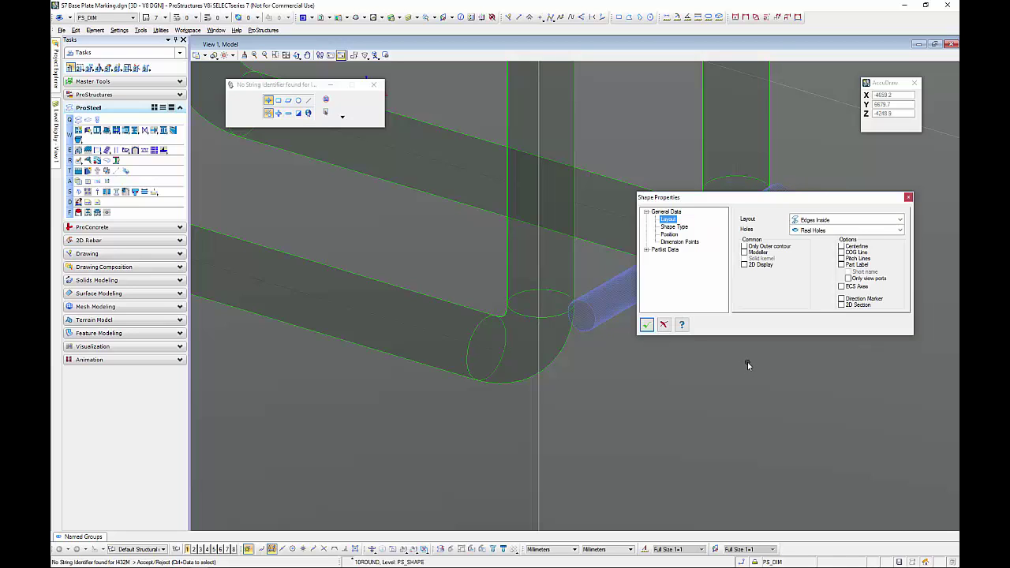
pyautogui.click(658, 324)
# Step: Set the 10ROUND cross bar's level to PS_HD BOLT
pyautogui.rightClick(625, 298)
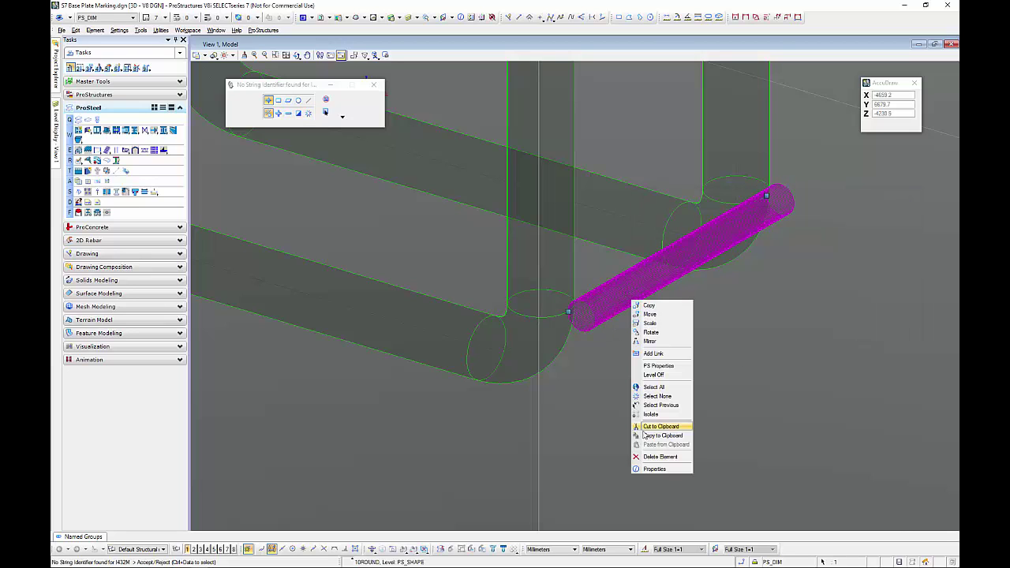
pyautogui.click(655, 472)
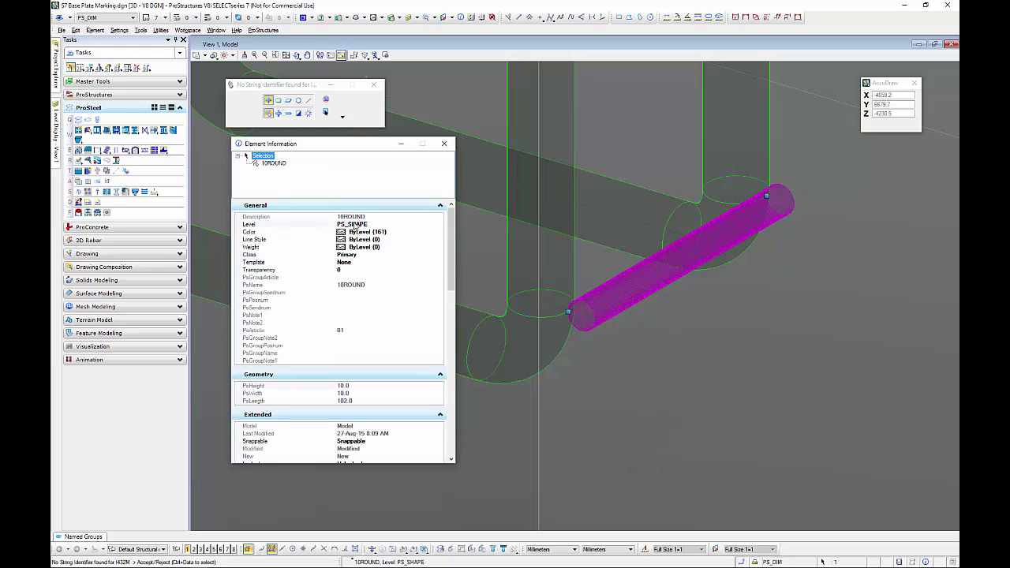
pyautogui.click(357, 225)
pyautogui.click(440, 225)
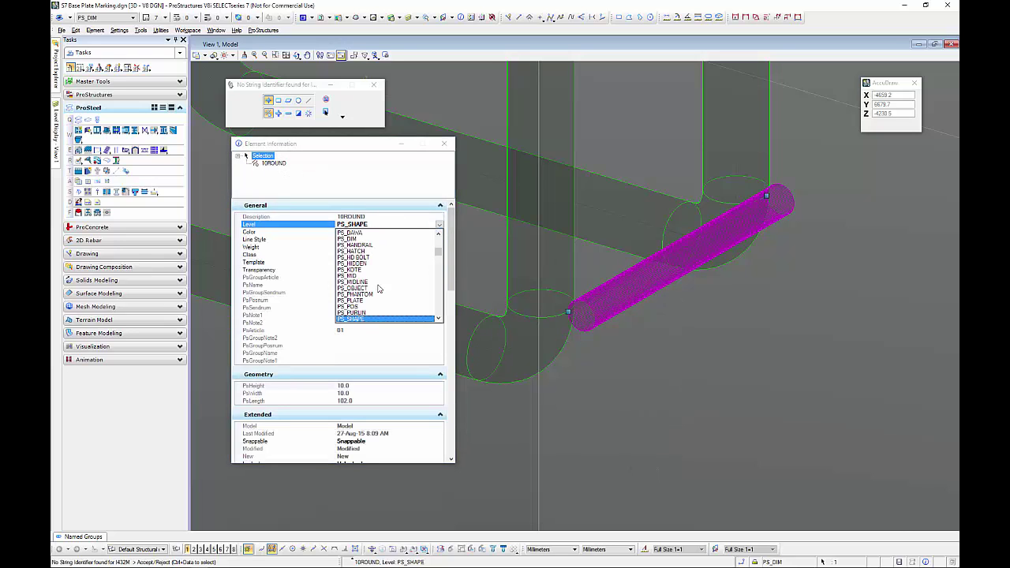
pyautogui.click(367, 259)
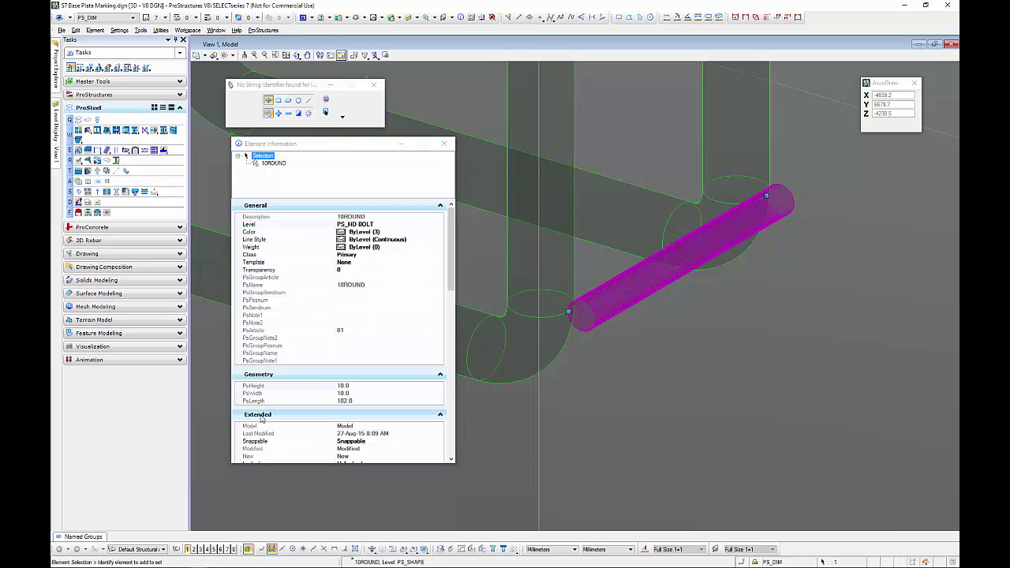
pyautogui.click(460, 125)
pyautogui.click(444, 144)
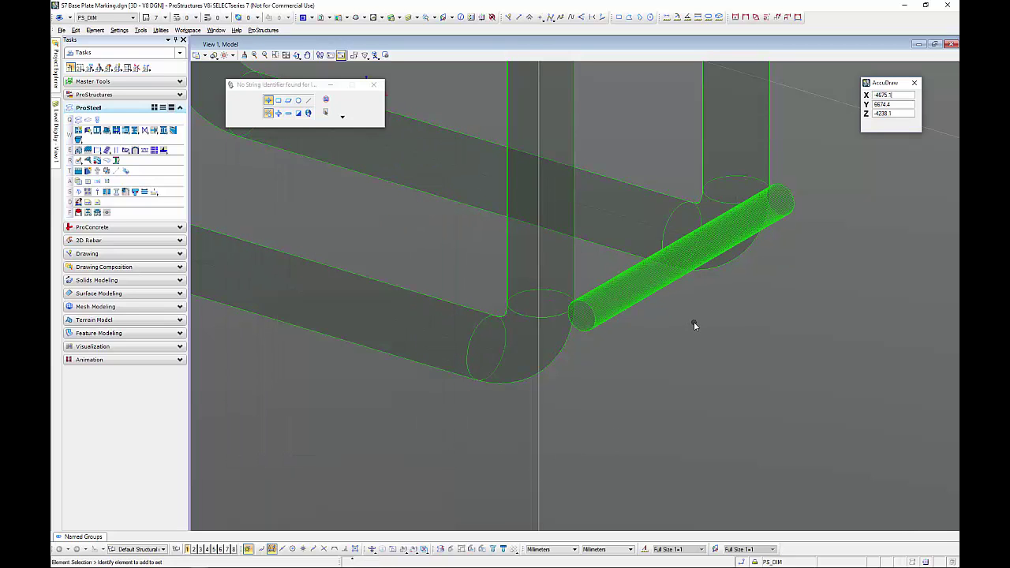
# Step: Move the 10ROUND cross bar vertically up by 20 mm along the U-bolt legs
pyautogui.scroll(-5, 684, 332)
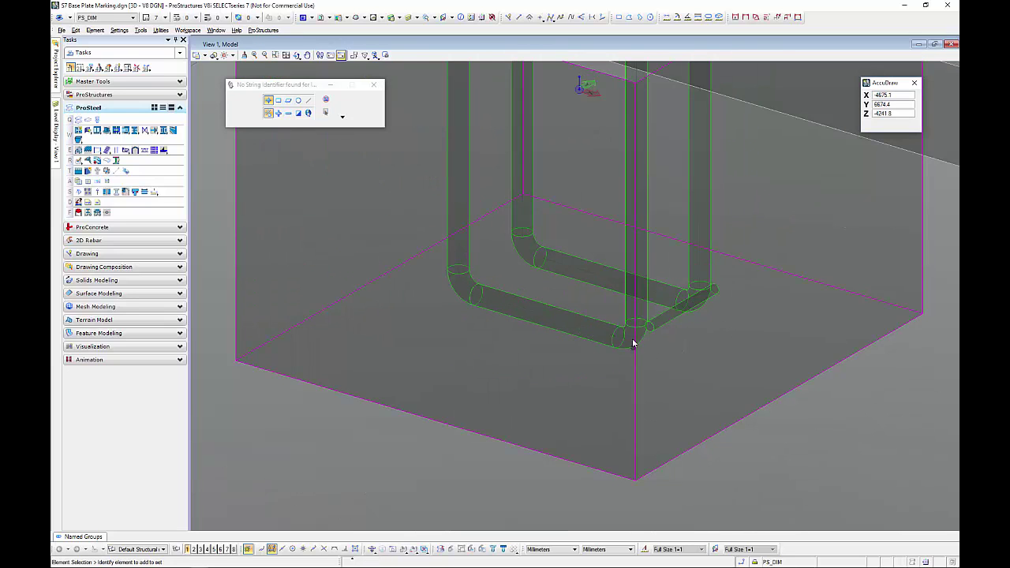
pyautogui.moveTo(692, 333); pyautogui.dragTo(692, 367, button='middle')
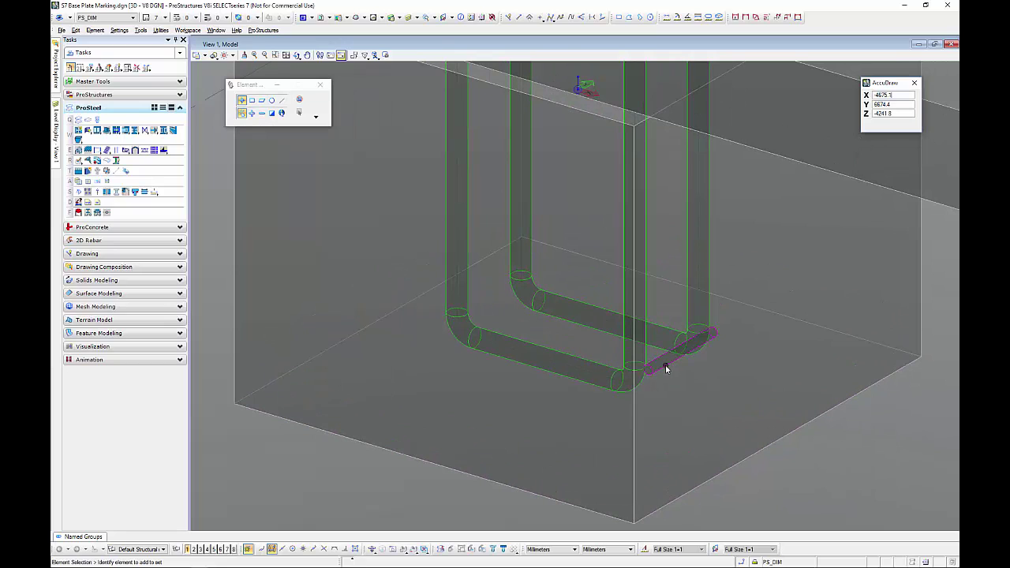
pyautogui.click(667, 370)
pyautogui.rightClick(738, 367)
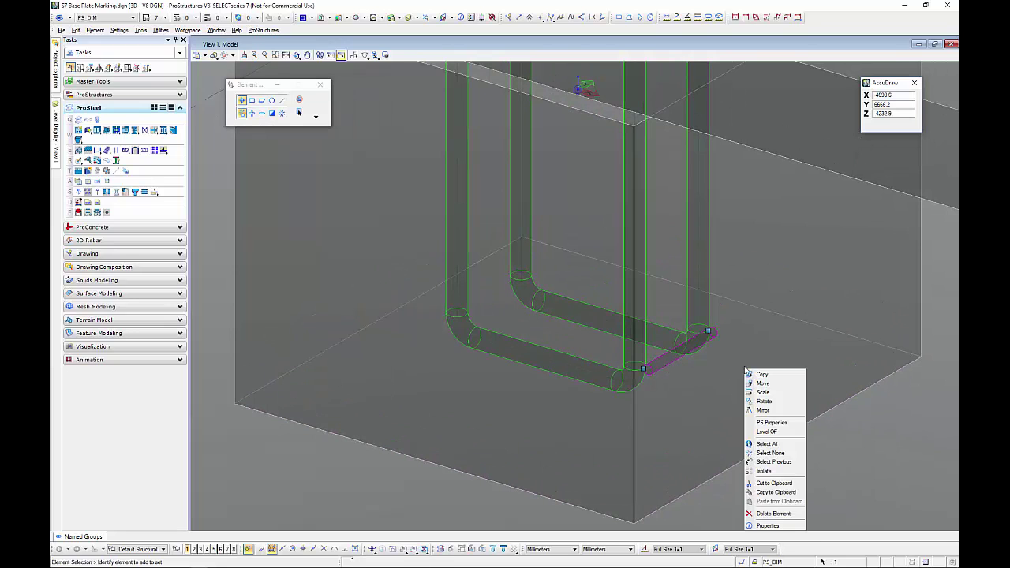
pyautogui.click(764, 389)
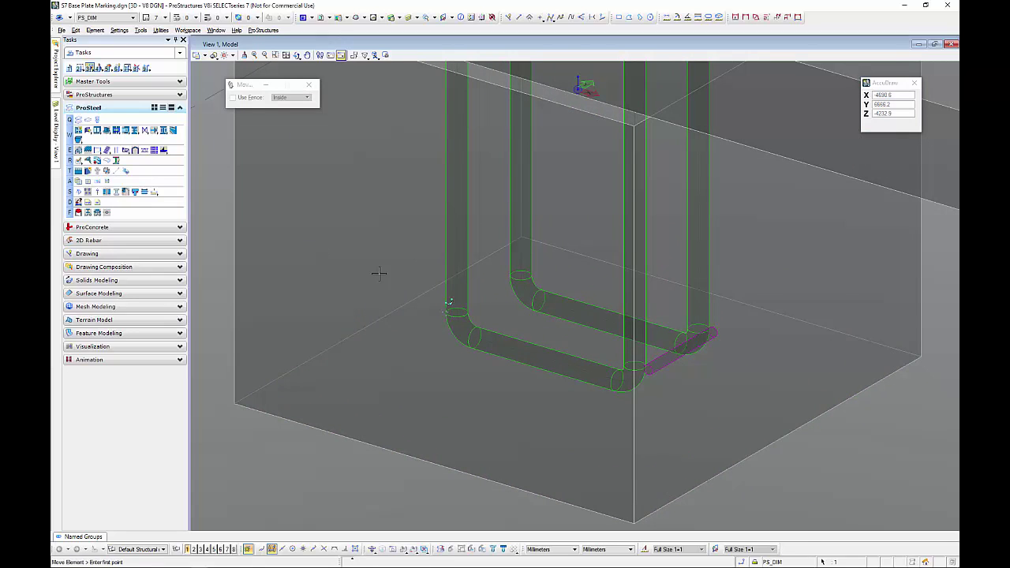
pyautogui.click(862, 476)
pyautogui.write('20')
pyautogui.click(858, 442)
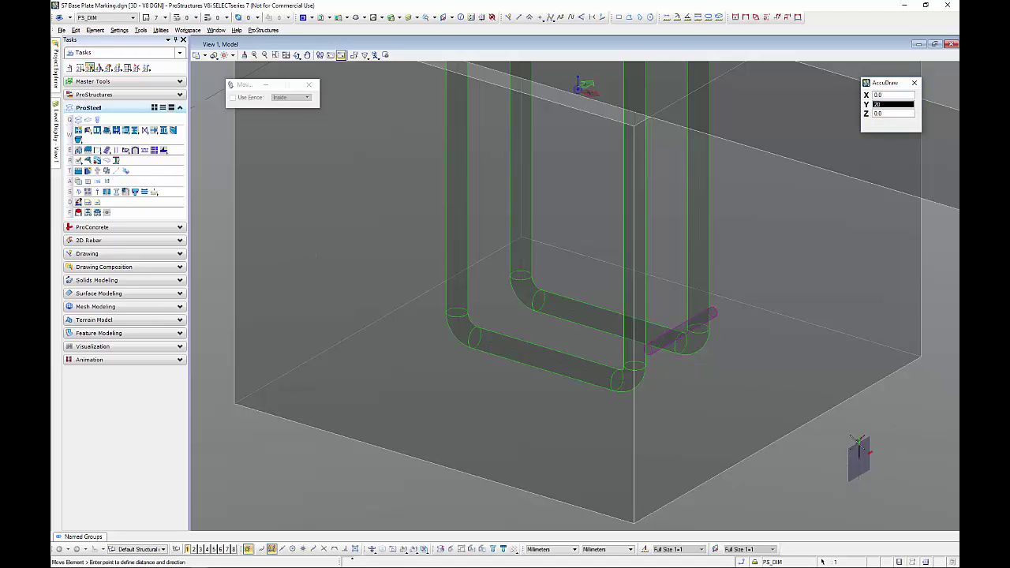
pyautogui.rightClick(858, 442)
# Step: Align the working coordinate system and the view to the front plane of the U-bolt at its bottom bar
pyautogui.moveTo(726, 336); pyautogui.dragTo(743, 425, button='middle')
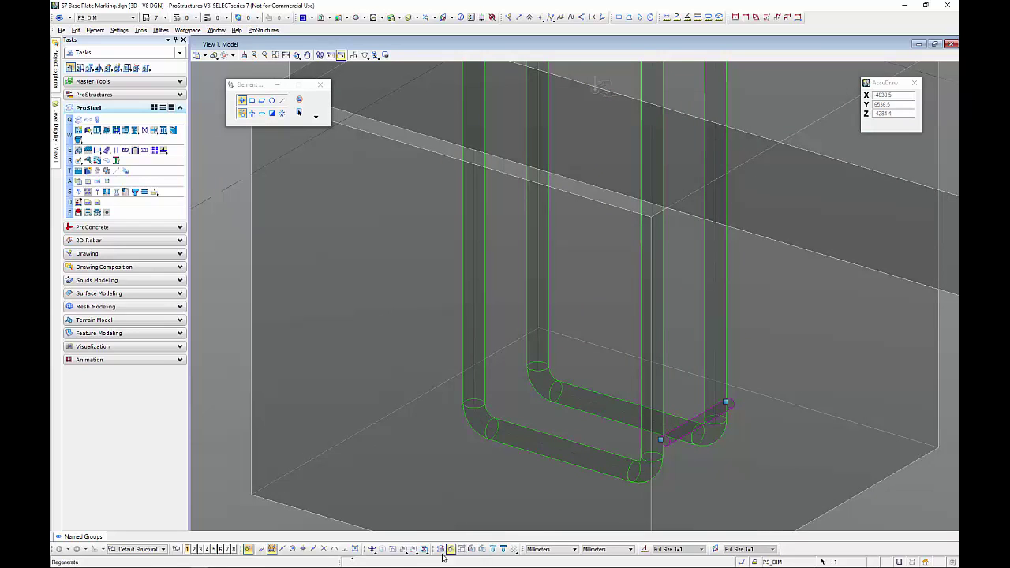
pyautogui.click(403, 550)
pyautogui.click(559, 460)
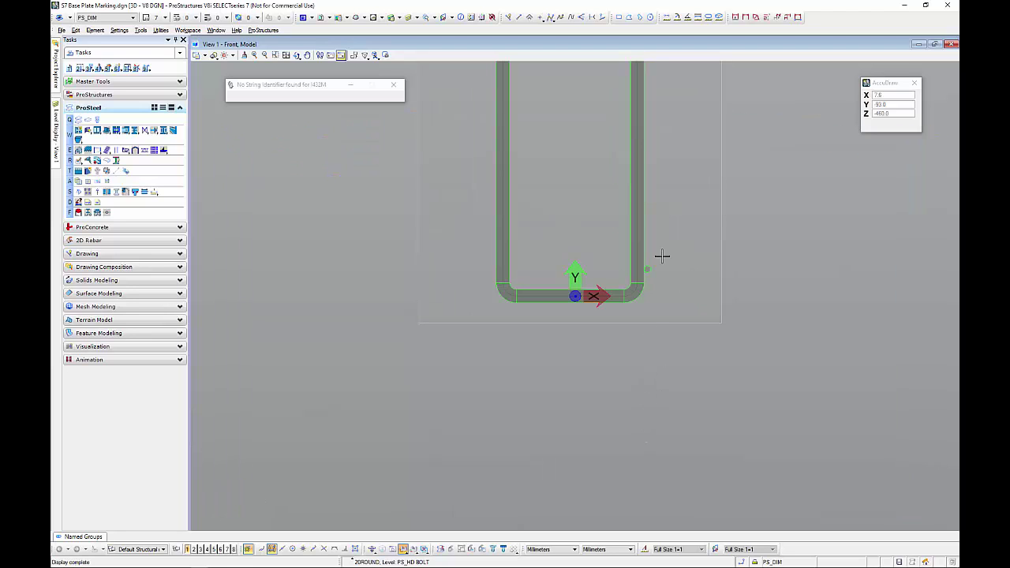
pyautogui.press('Escape')
pyautogui.scroll(-2, 627, 422)
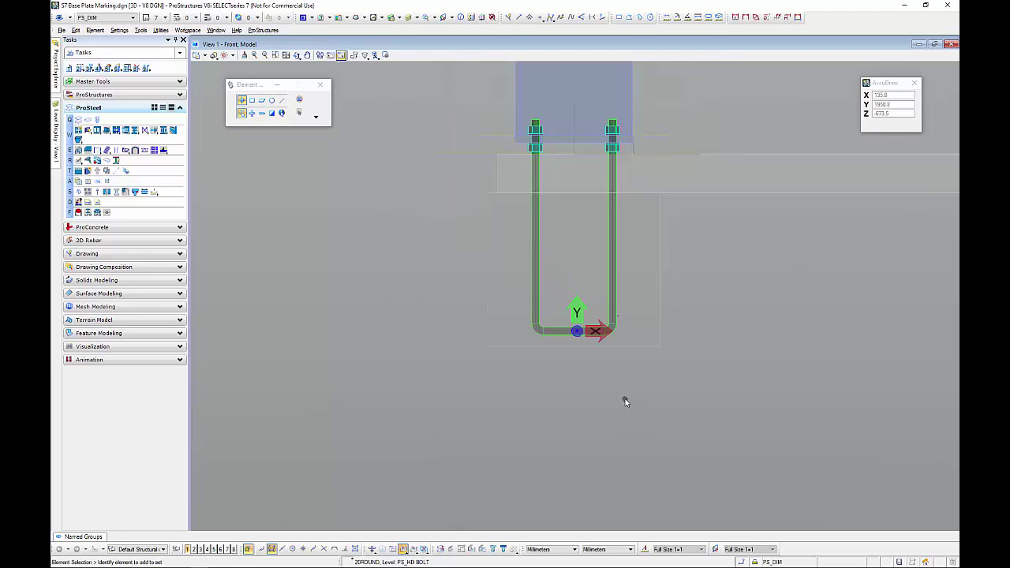
pyautogui.scroll(2, 615, 168)
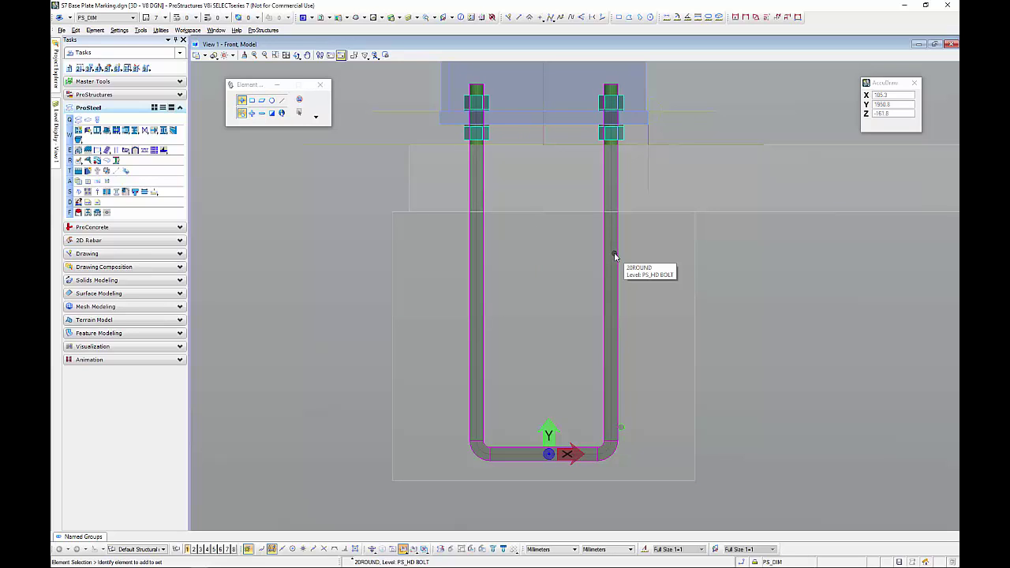
# Step: Copy the 10ROUND cross bar once, vertically up by 400 mm along the U-bolt legs
pyautogui.click(618, 427)
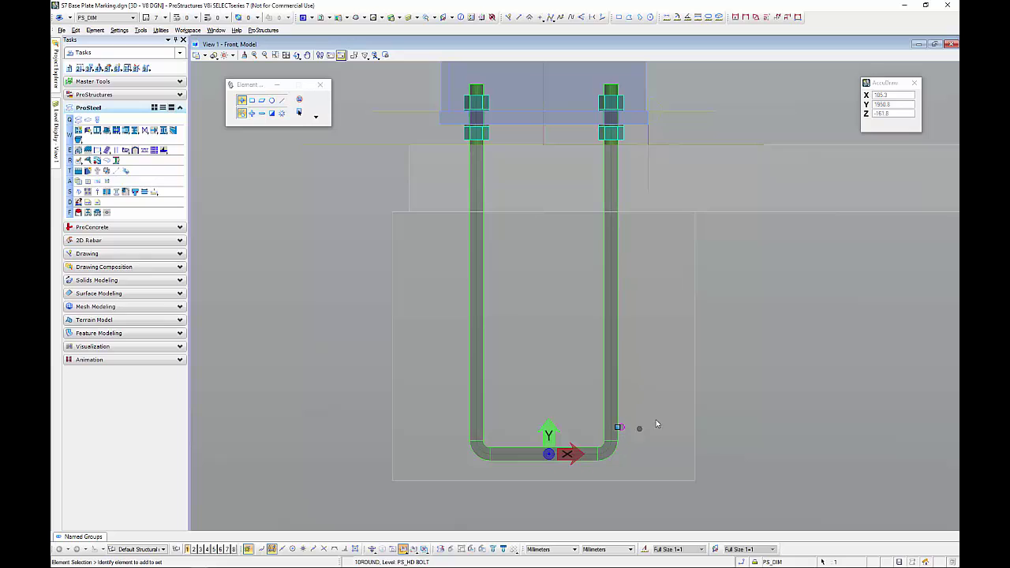
pyautogui.rightClick(650, 414)
pyautogui.click(680, 266)
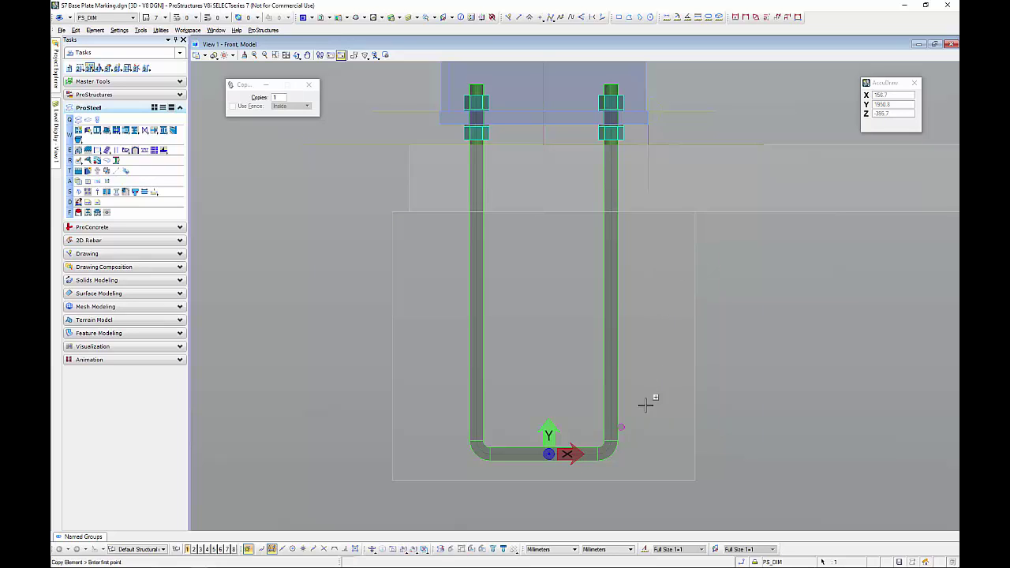
pyautogui.click(743, 443)
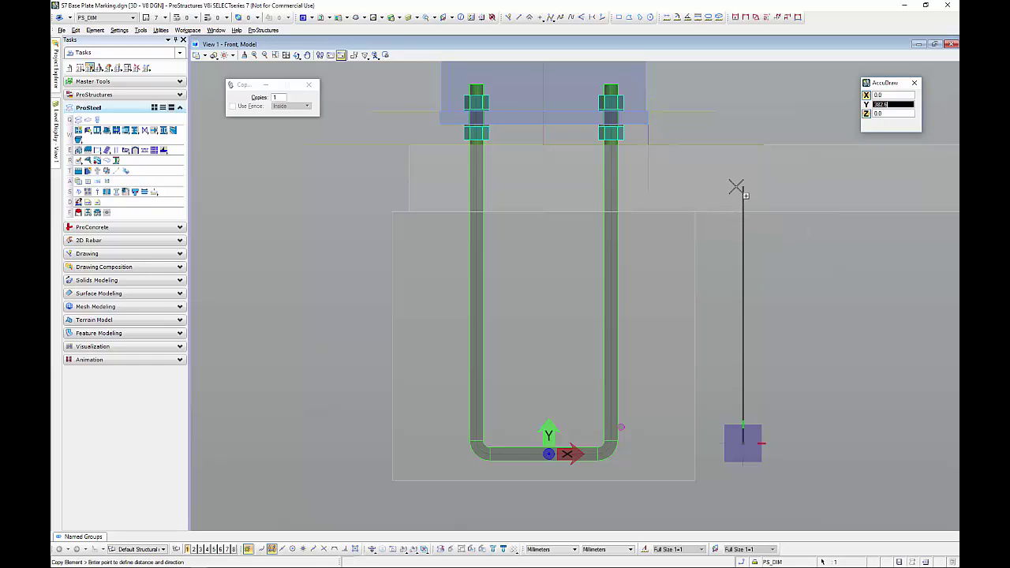
pyautogui.write('400')
pyautogui.click(734, 188)
pyautogui.rightClick(739, 309)
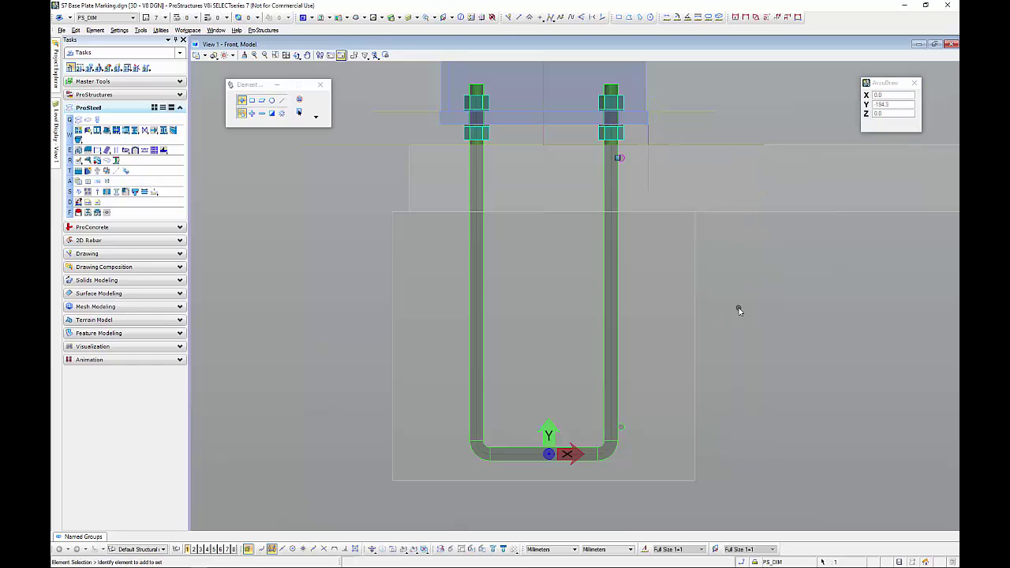
# Step: Switch to an isometric view of the column base and select both the lower and upper 10ROUND cross bars
pyautogui.click(372, 550)
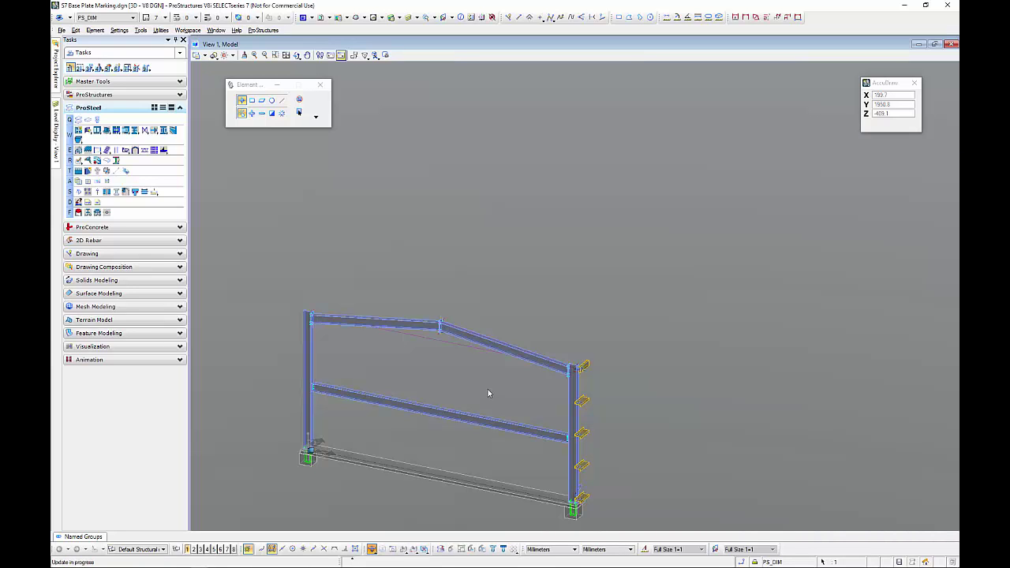
pyautogui.scroll(-2, 488, 391)
pyautogui.scroll(1, 483, 391)
pyautogui.scroll(2, 481, 388)
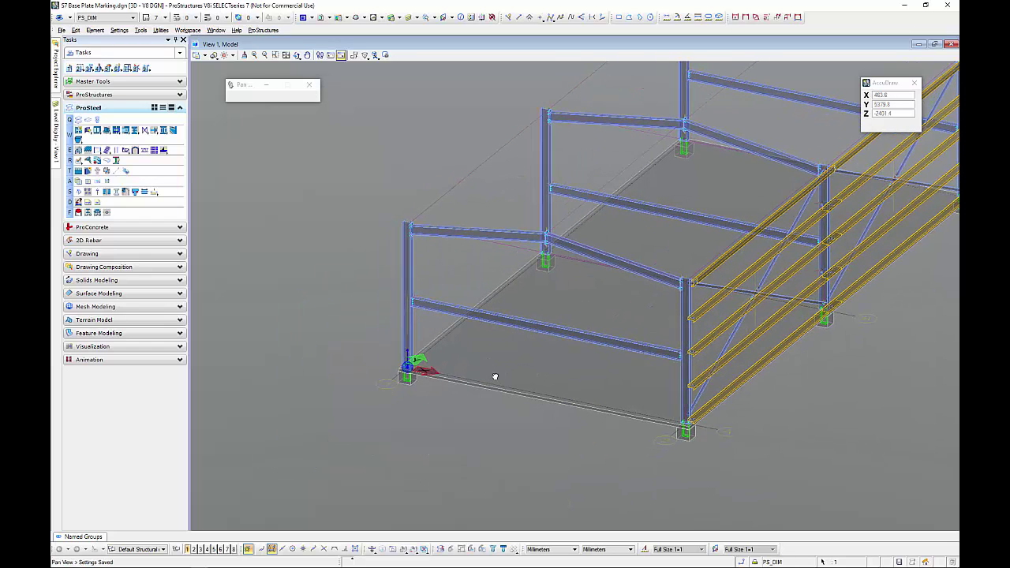
pyautogui.press('Escape')
pyautogui.scroll(5, 405, 375)
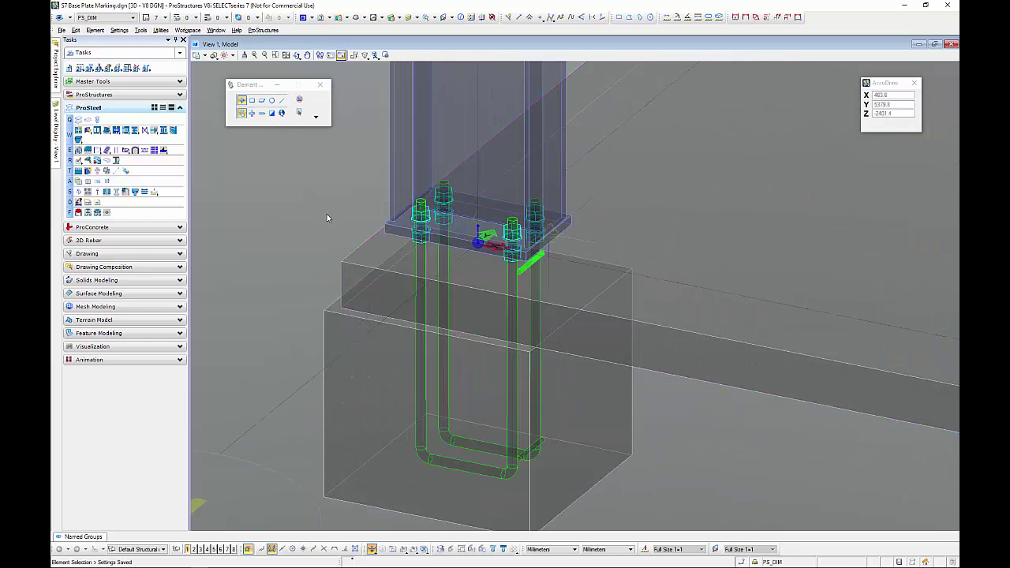
pyautogui.click(545, 443)
pyautogui.keyDown('ctrl'); pyautogui.click(529, 272); pyautogui.keyUp('ctrl')
pyautogui.rightClick(342, 252)
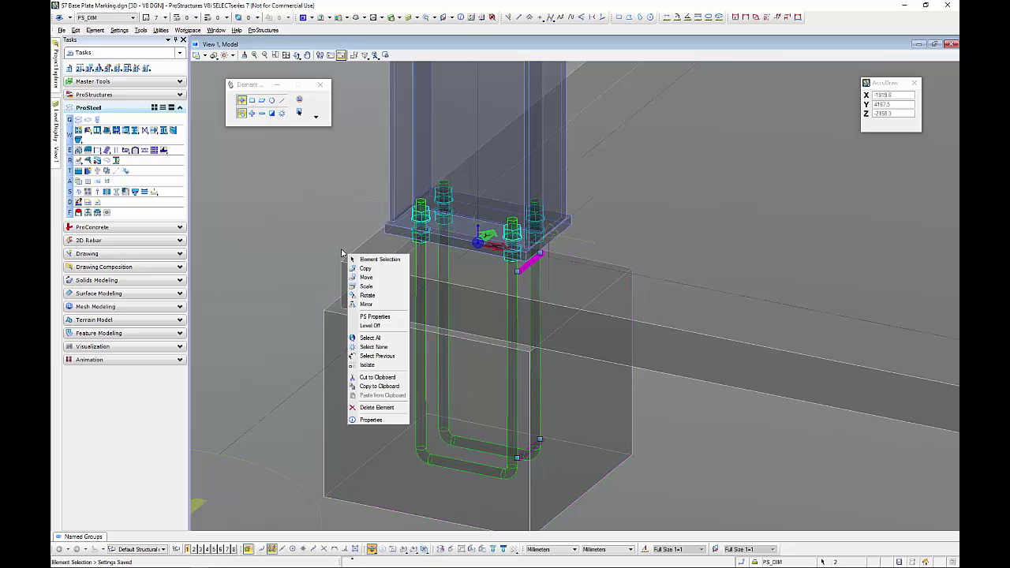
pyautogui.click(368, 295)
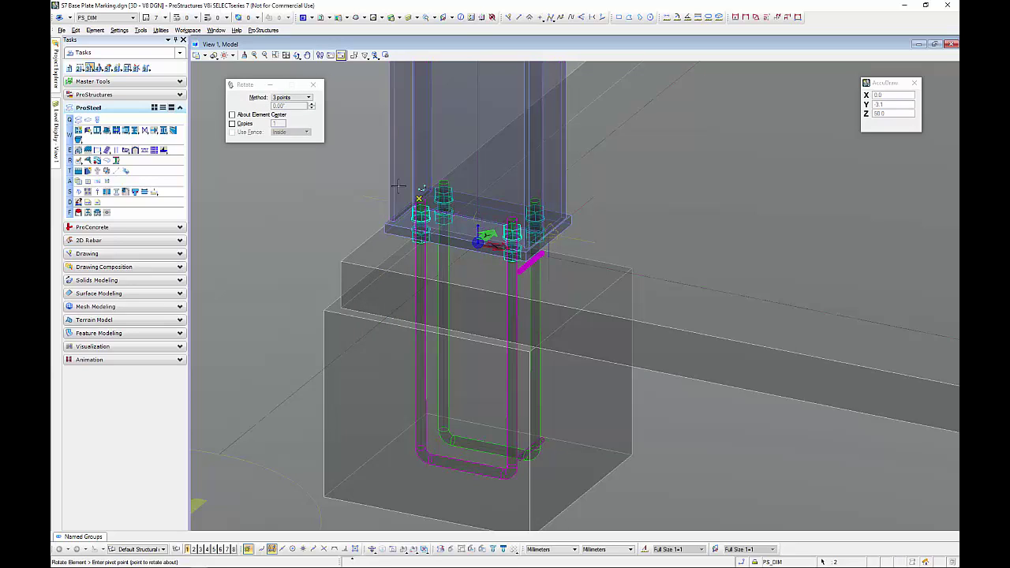
pyautogui.press('Escape')
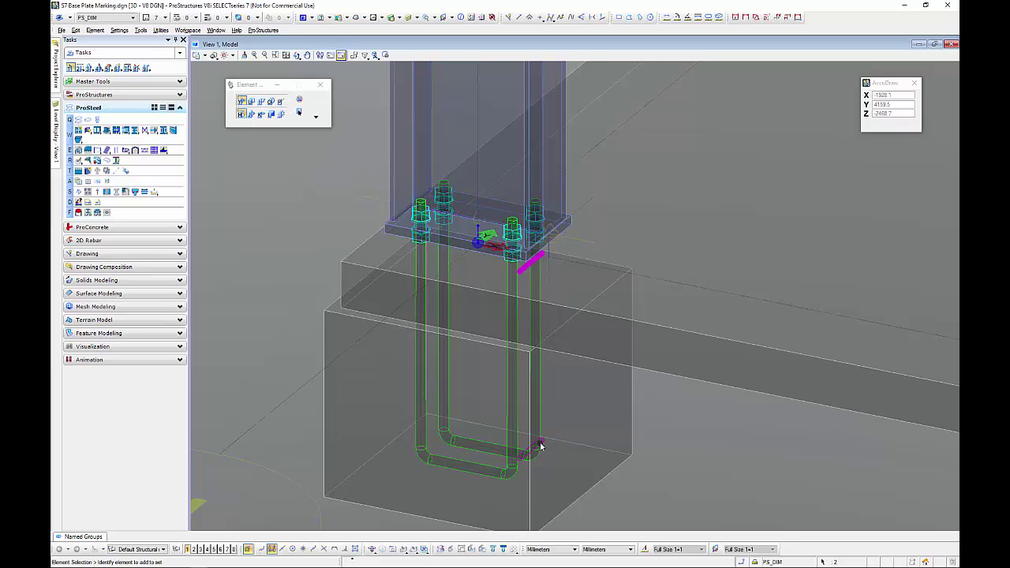
# Step: Rotate one copy of both cross bars by an active angle of 180° about the column centre on the base plate
pyautogui.rightClick(292, 249)
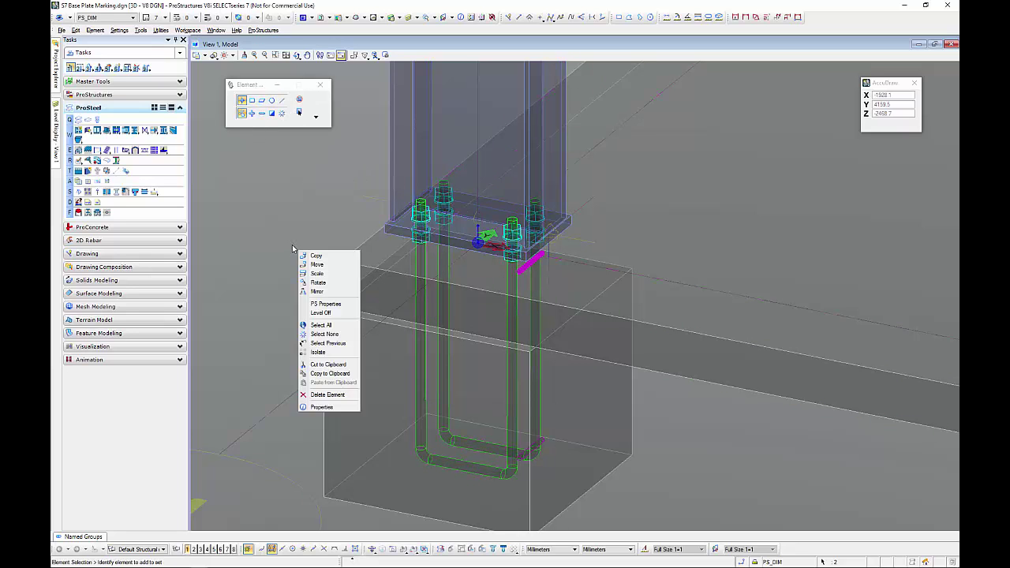
pyautogui.click(319, 283)
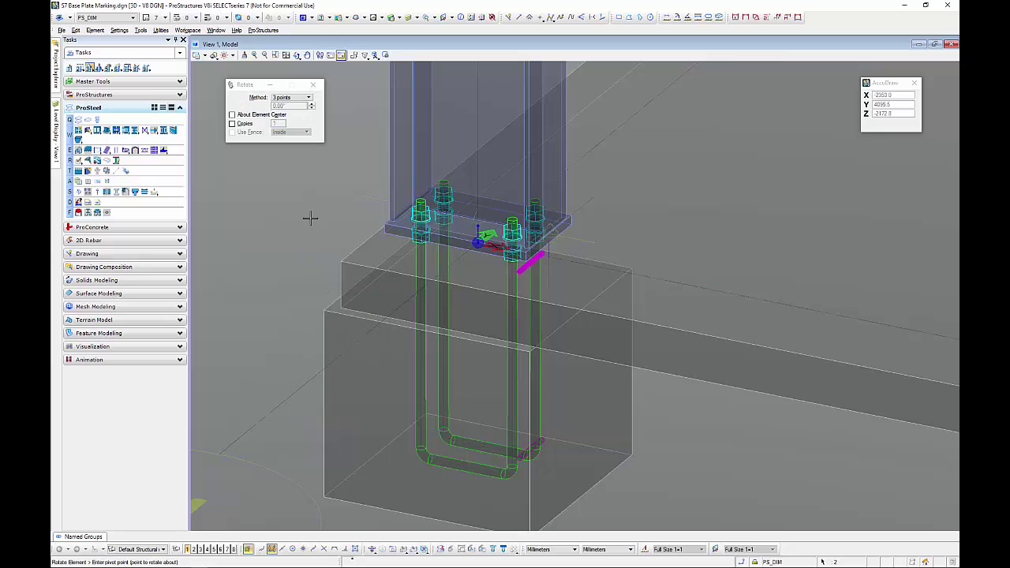
pyautogui.click(308, 97)
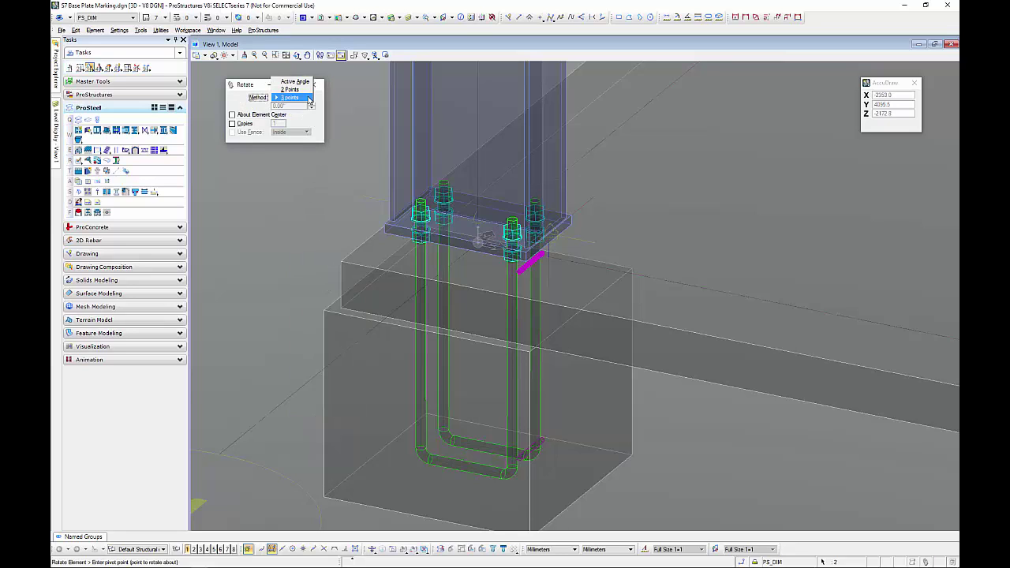
pyautogui.click(294, 81)
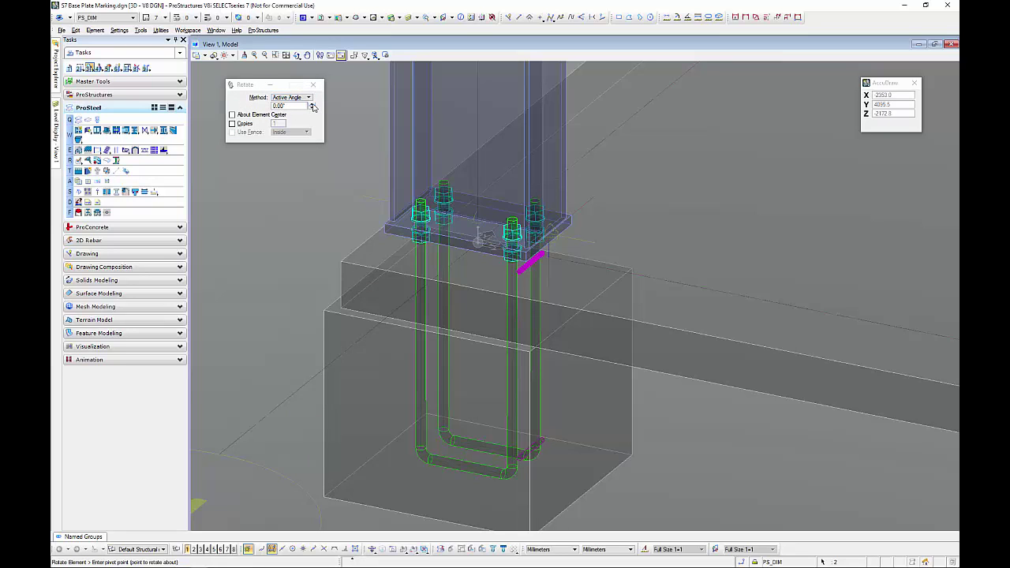
pyautogui.click(312, 106)
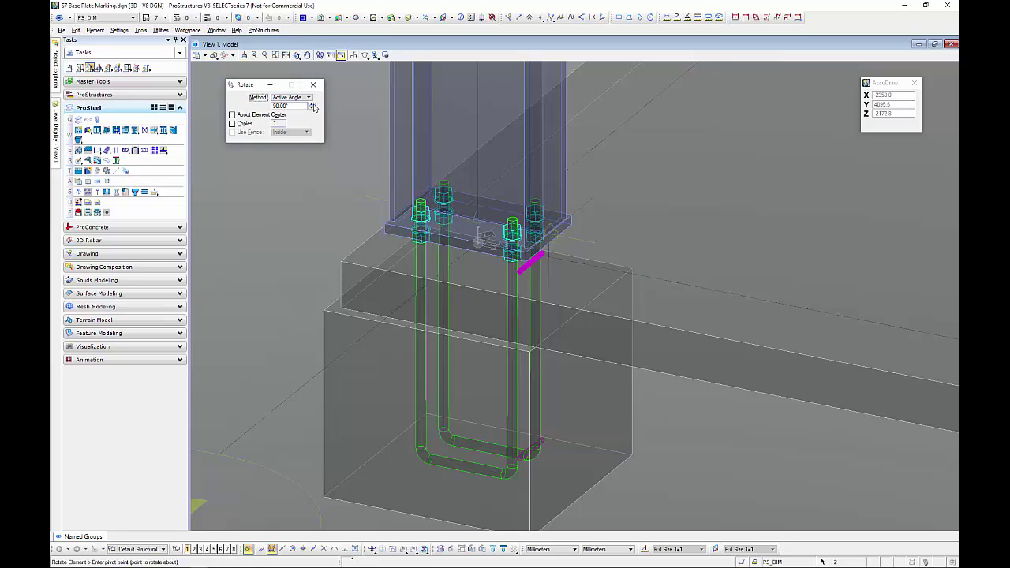
pyautogui.click(232, 124)
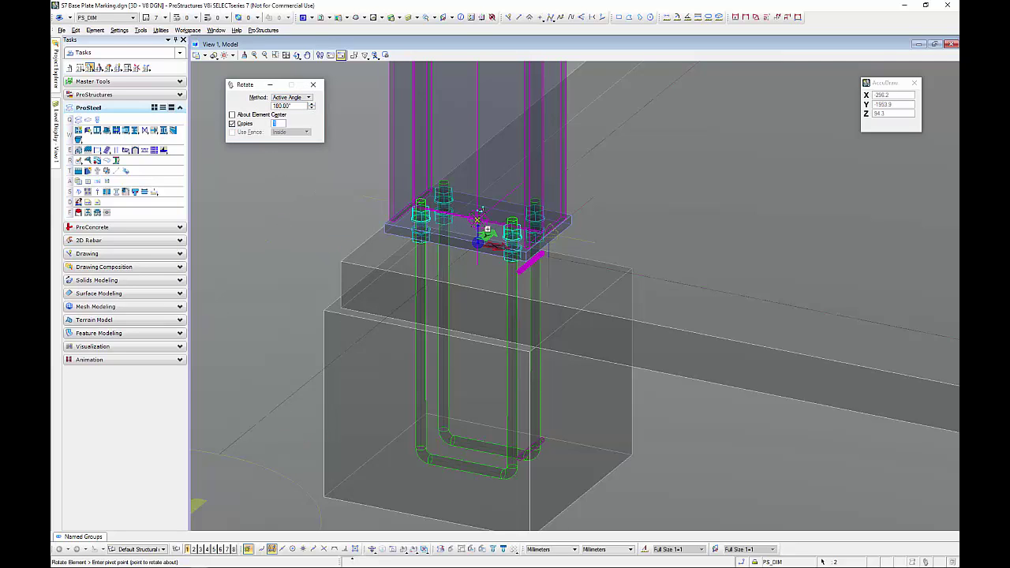
pyautogui.click(478, 218)
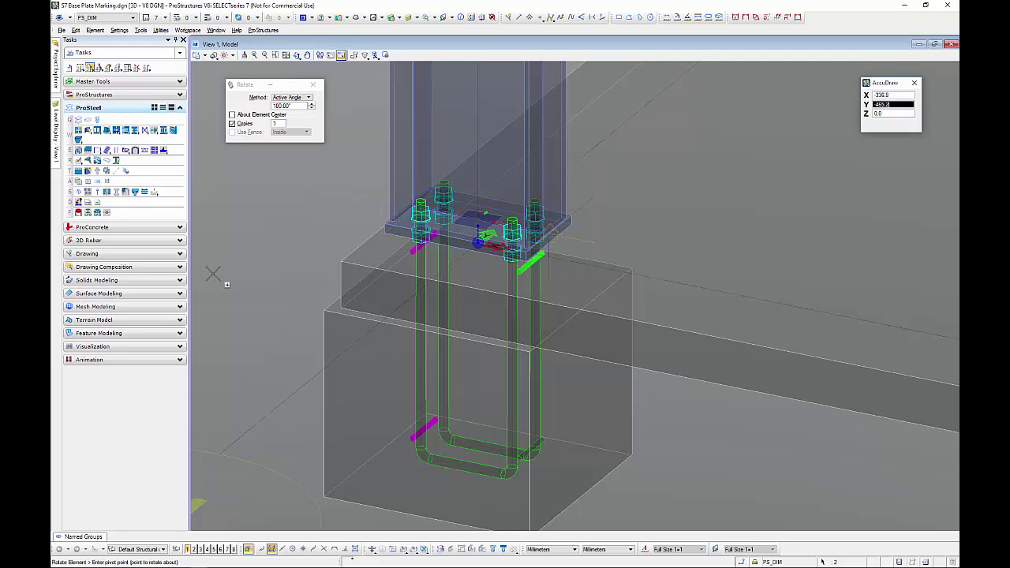
pyautogui.press('Escape')
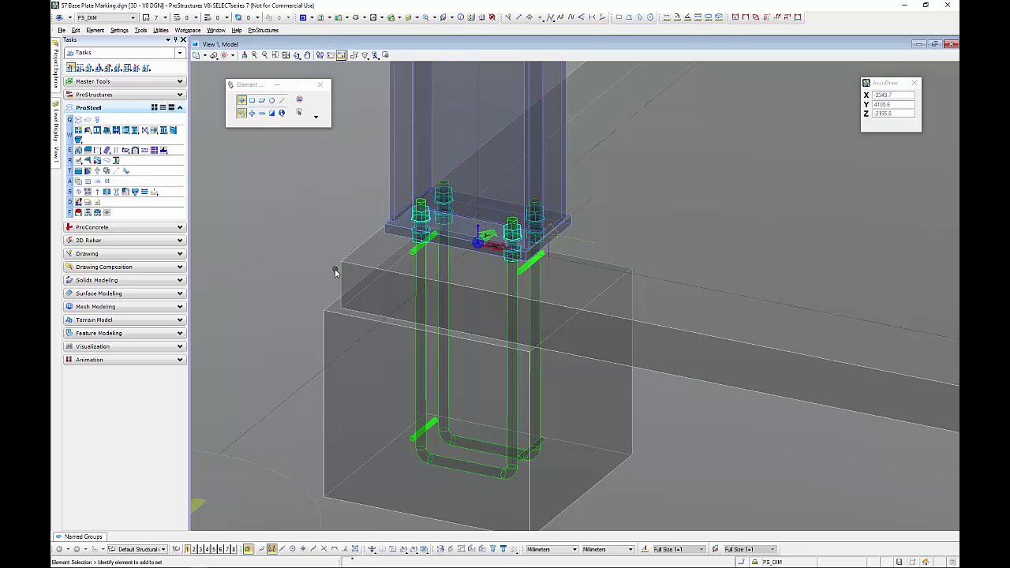
# Step: Group the anchor assembly with the front U-bolt as main part, adding the other U-bolt, nuts, washers and cross bars
pyautogui.scroll(4, 294, 323)
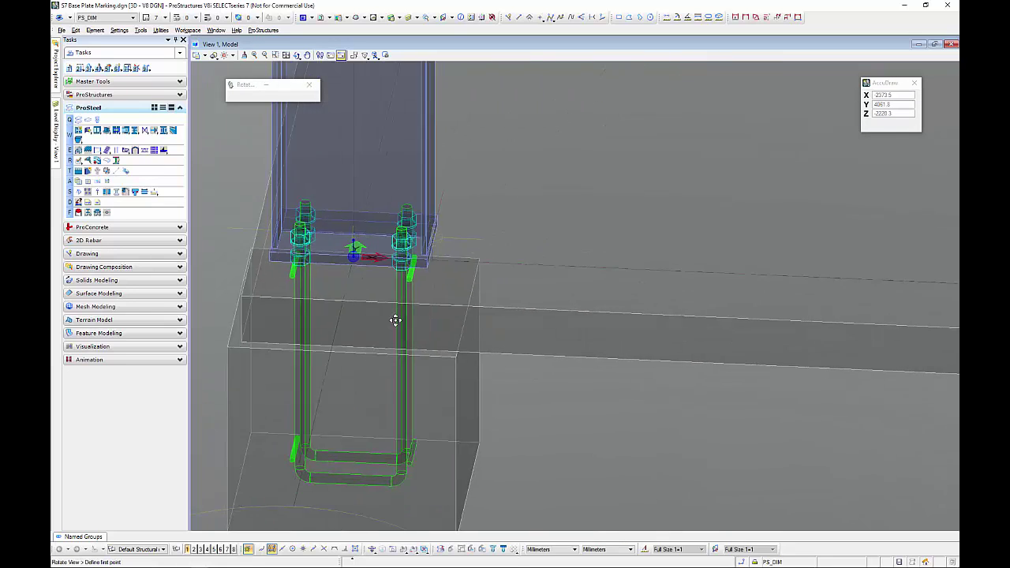
pyautogui.scroll(-4, 422, 295)
pyautogui.keyDown('shift'); pyautogui.moveTo(350, 356); pyautogui.dragTo(307, 327, button='middle'); pyautogui.keyUp('shift')
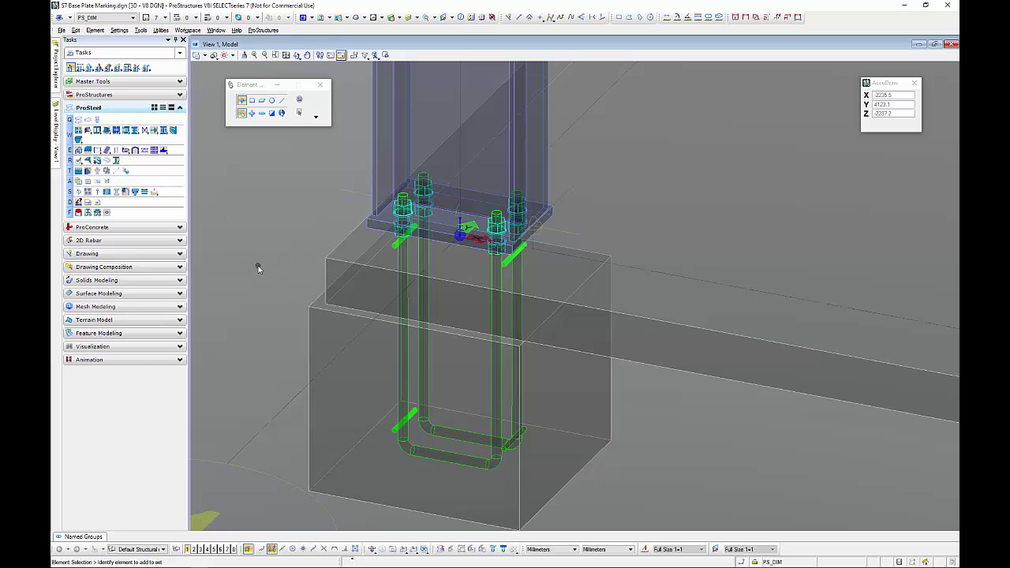
pyautogui.click(147, 95)
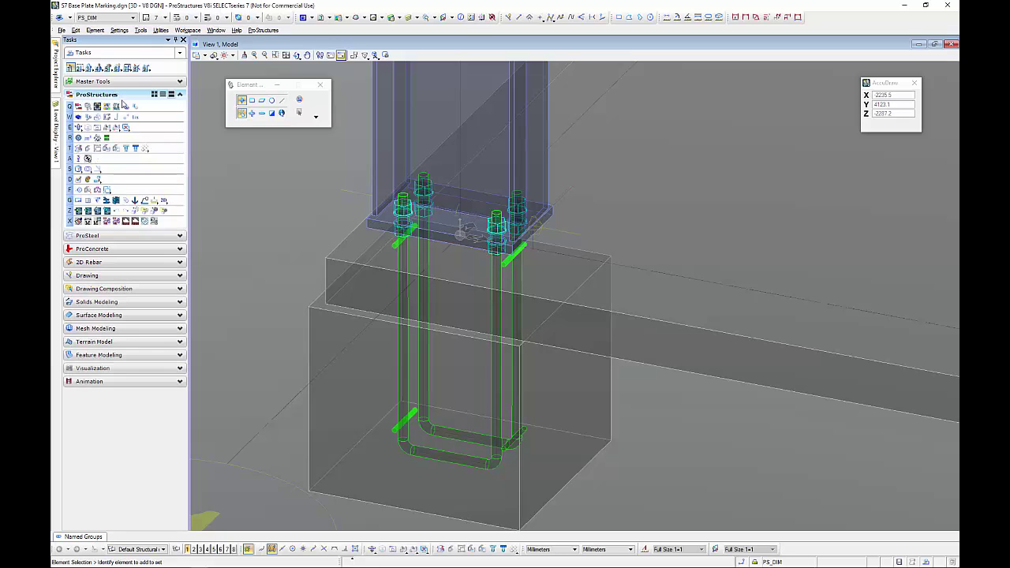
pyautogui.click(167, 203)
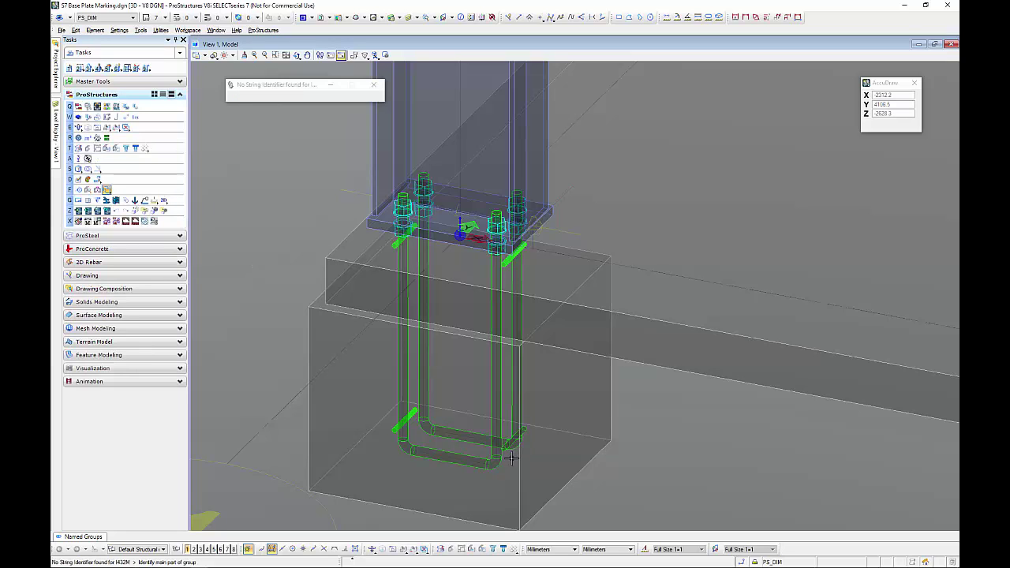
pyautogui.click(449, 452)
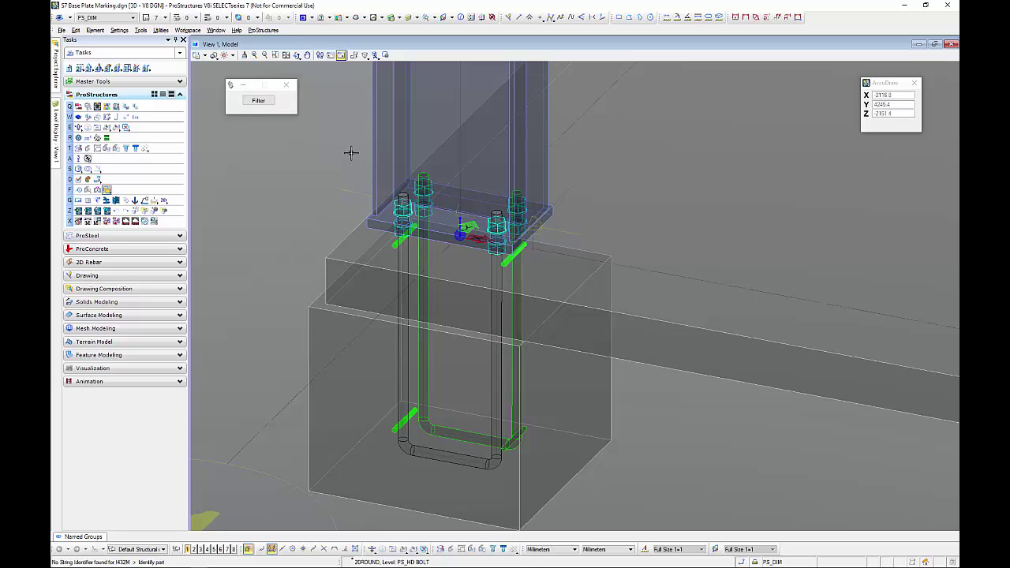
pyautogui.moveTo(352, 153); pyautogui.dragTo(539, 479)
pyautogui.click(291, 145)
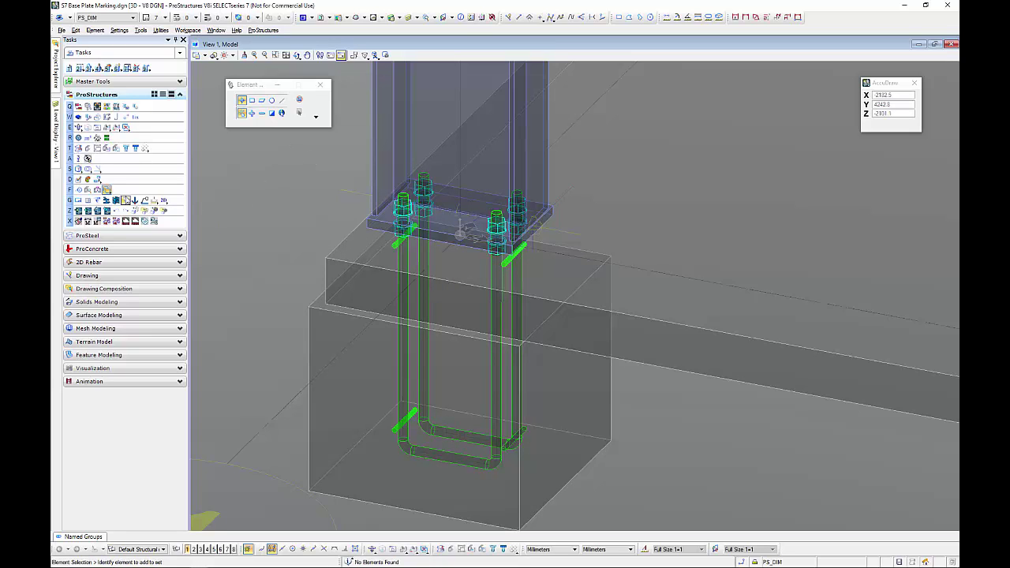
# Step: Isolate the anchor bolt group to check its parts, and restore the display of the whole model
pyautogui.click(482, 549)
pyautogui.click(439, 450)
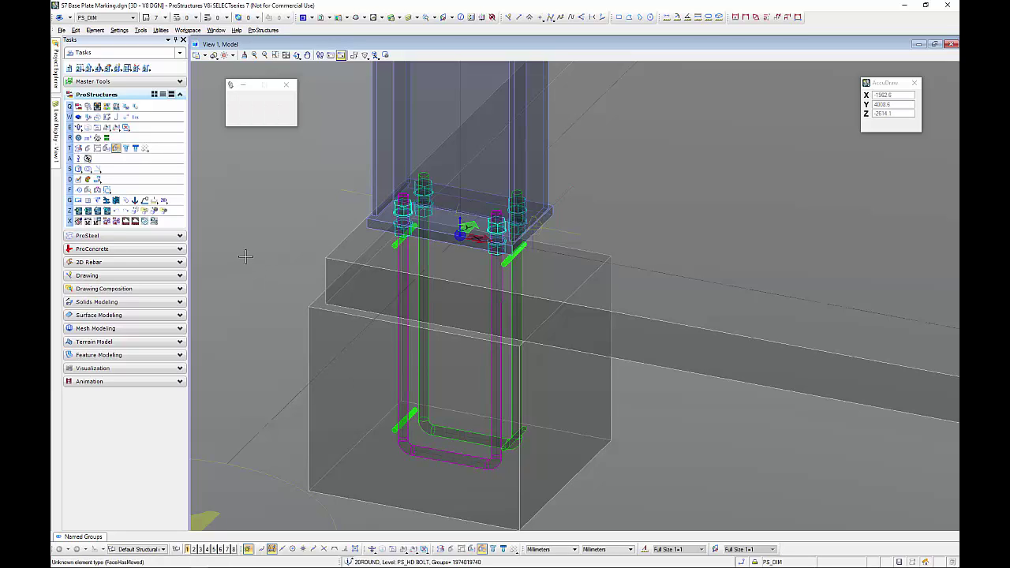
pyautogui.click(245, 256)
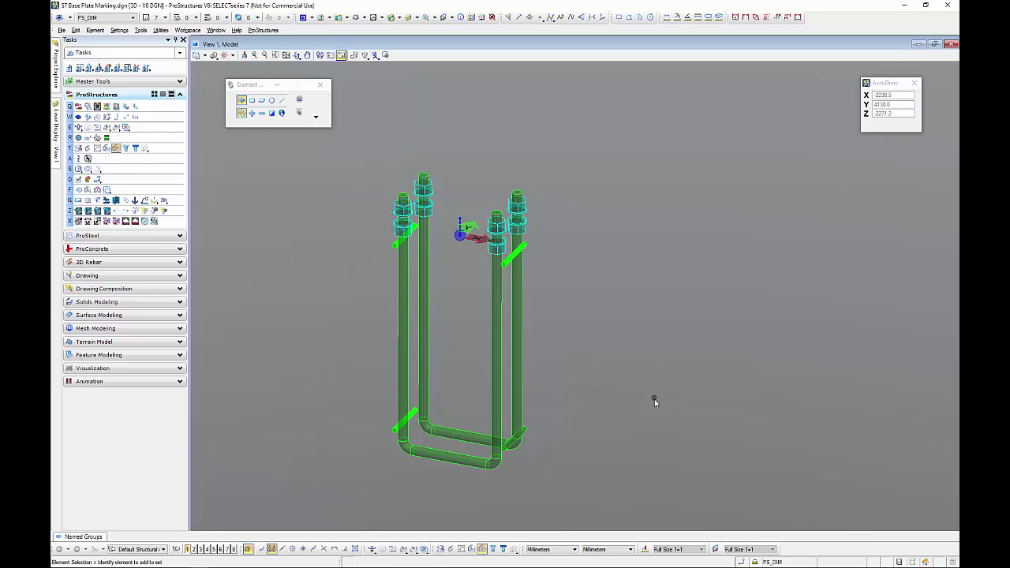
pyautogui.keyDown('shift'); pyautogui.moveTo(654, 405); pyautogui.dragTo(622, 407, button='middle'); pyautogui.keyUp('shift')
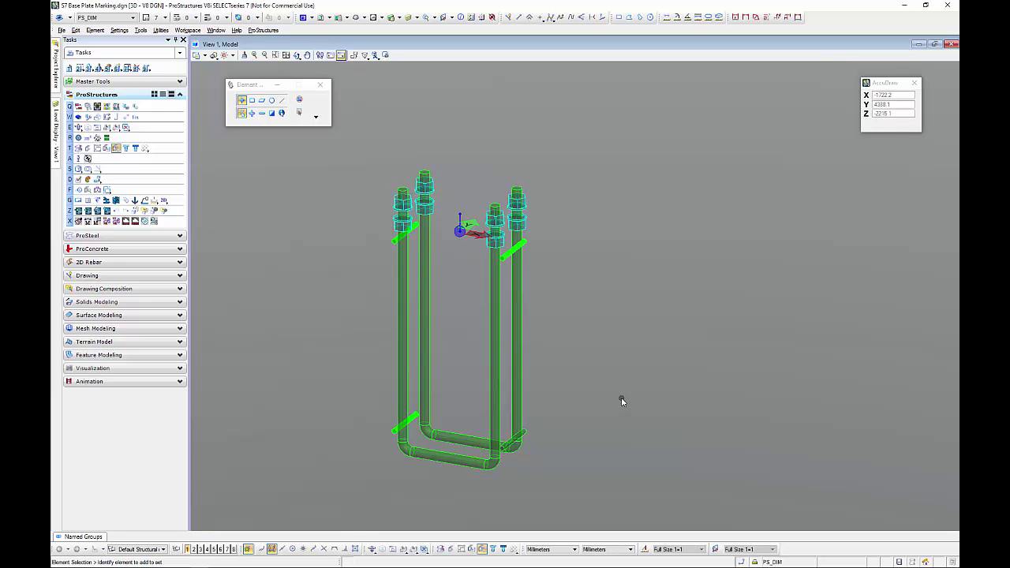
pyautogui.click(440, 548)
pyautogui.click(397, 359)
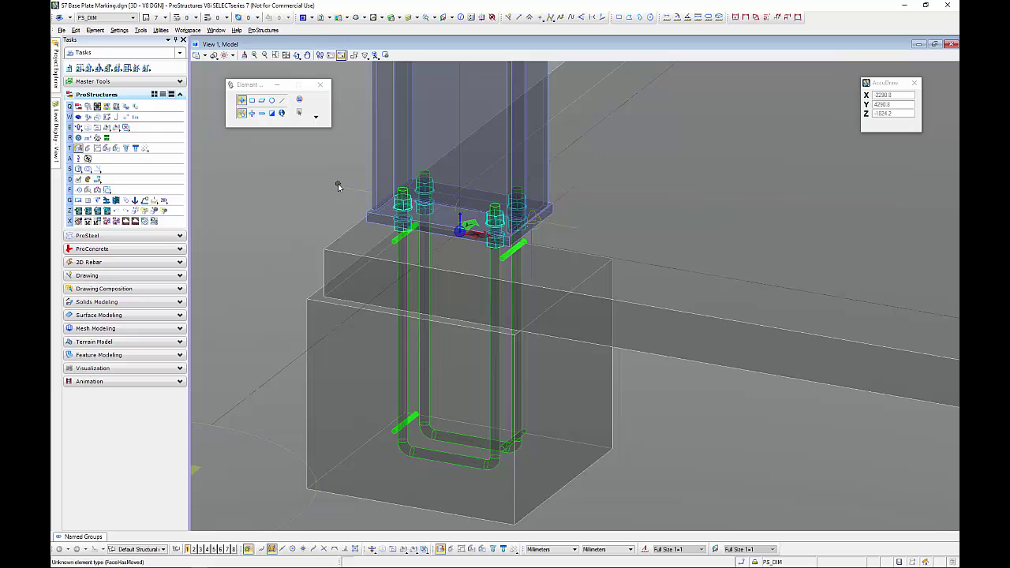
# Step: Examine the anchor bolt assembly at the opposite column base and compare it with the first one
pyautogui.scroll(-5, 338, 186)
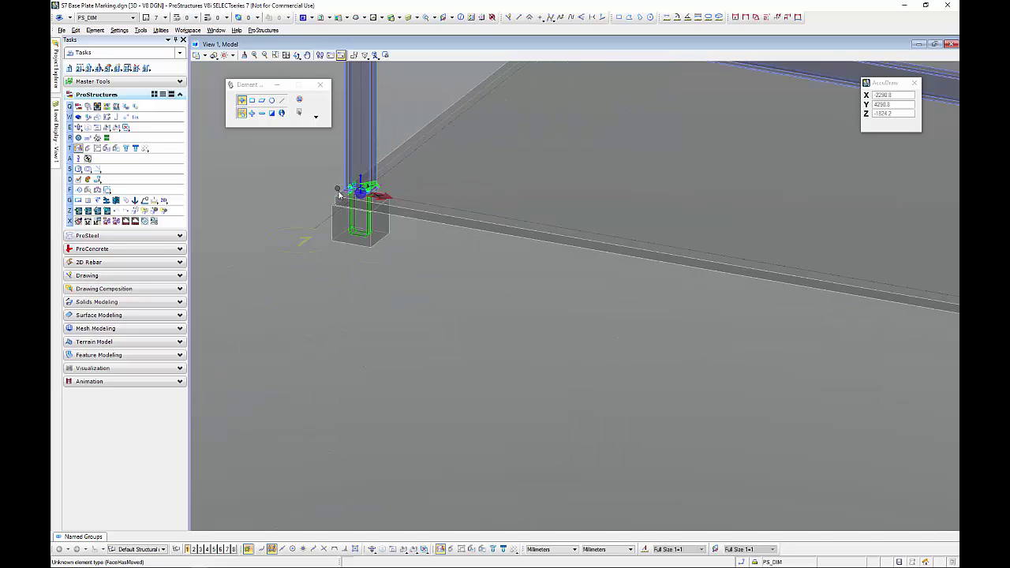
pyautogui.scroll(2, 630, 241)
pyautogui.scroll(4, 629, 241)
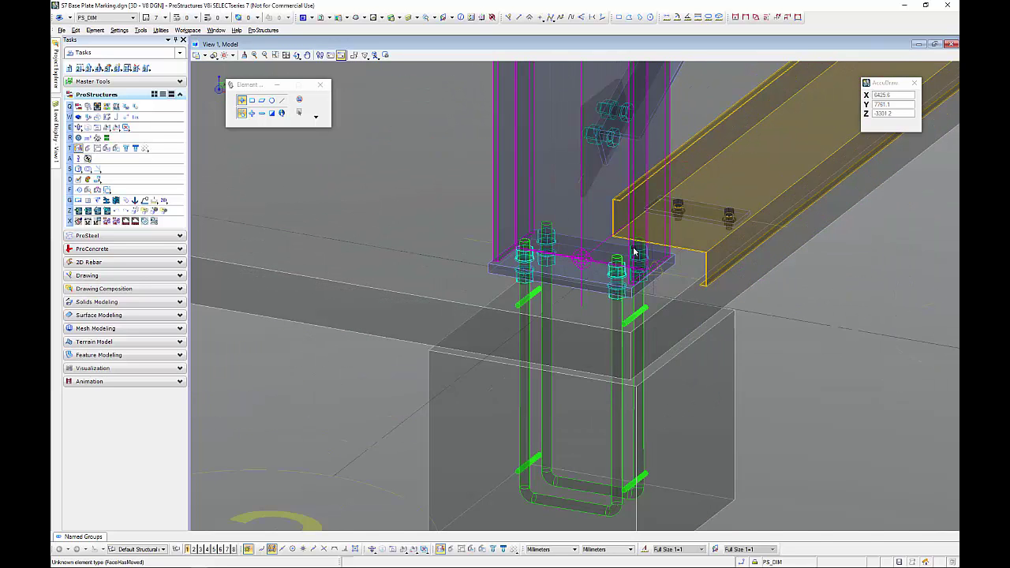
pyautogui.scroll(-4, 635, 249)
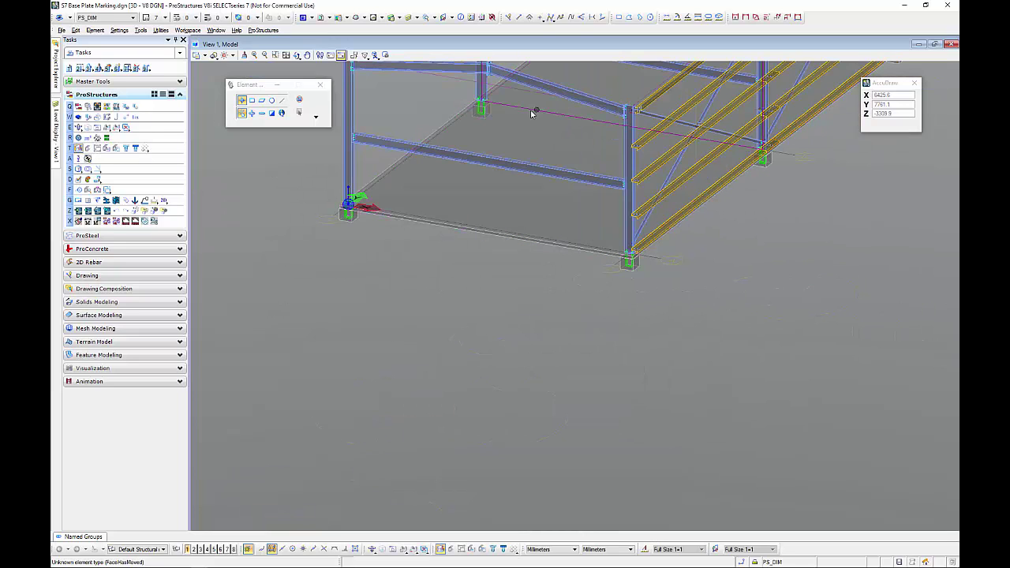
pyautogui.scroll(3, 331, 209)
pyautogui.scroll(2, 339, 217)
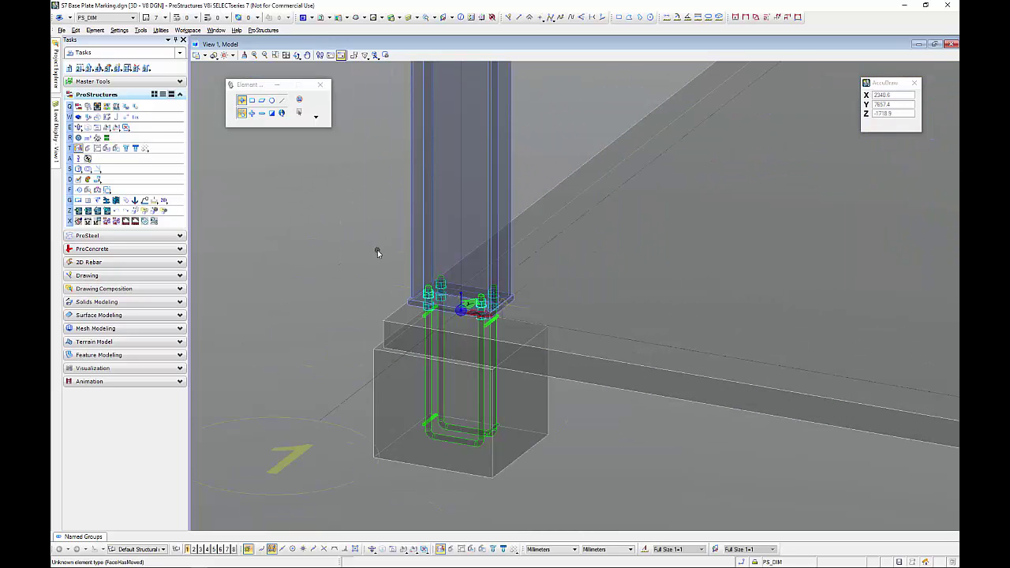
# Step: Change the part list name of both U-bolts at the base plate to M20 AllThread 2N+2W in their shape properties
pyautogui.scroll(1, 345, 260)
pyautogui.scroll(3, 442, 370)
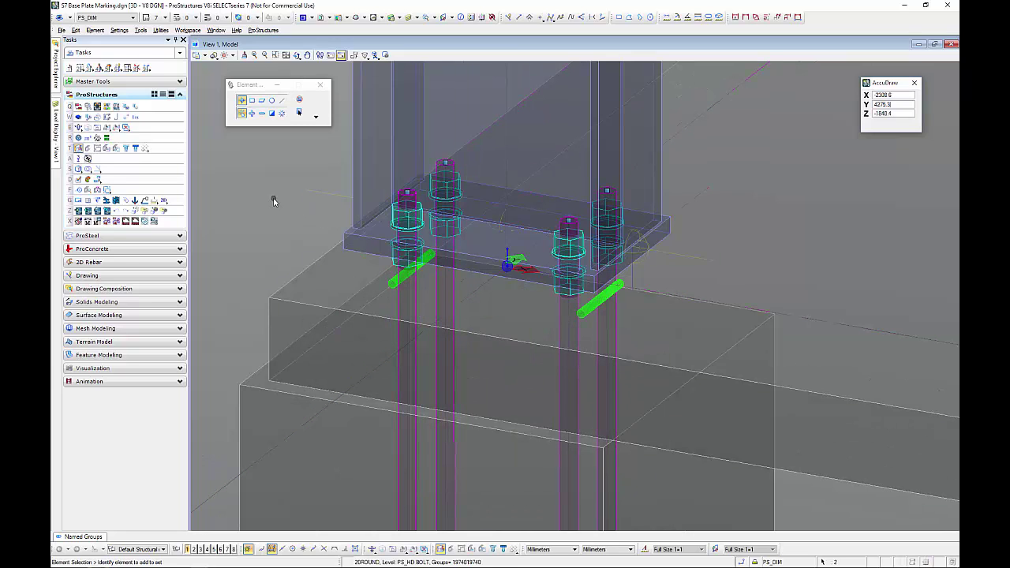
pyautogui.click(398, 304)
pyautogui.click(285, 251)
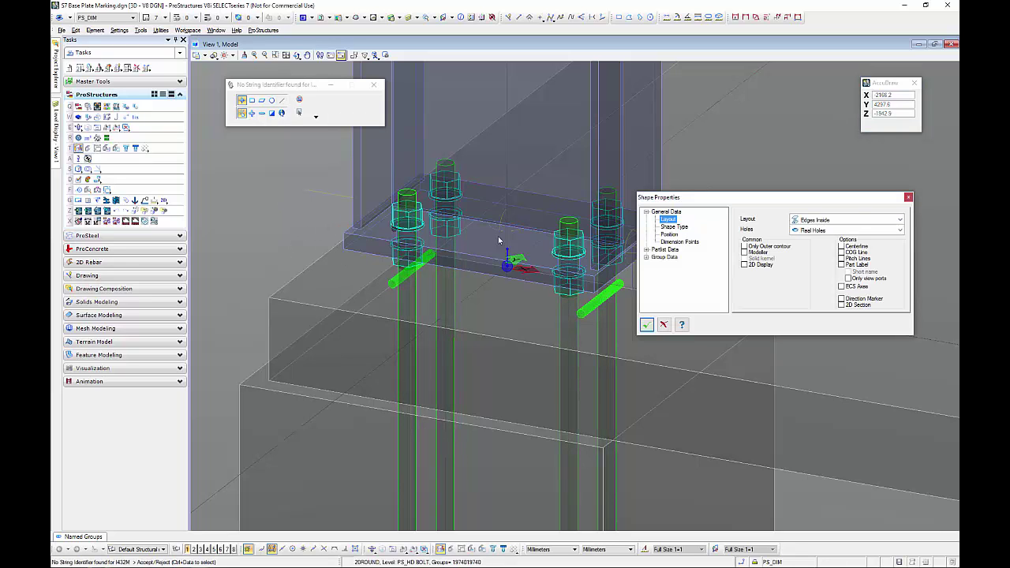
pyautogui.click(647, 250)
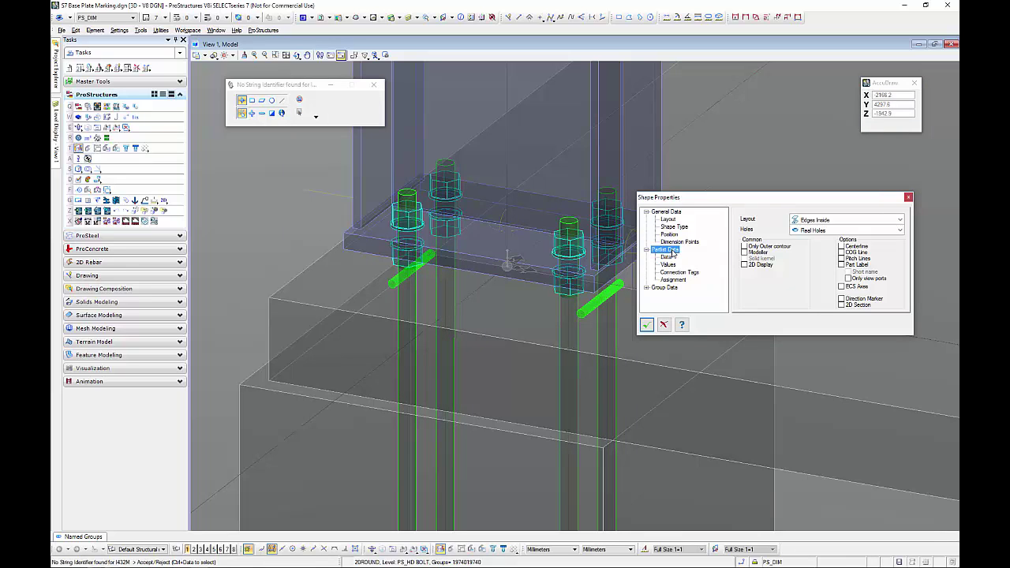
pyautogui.click(672, 251)
pyautogui.click(647, 212)
pyautogui.click(666, 227)
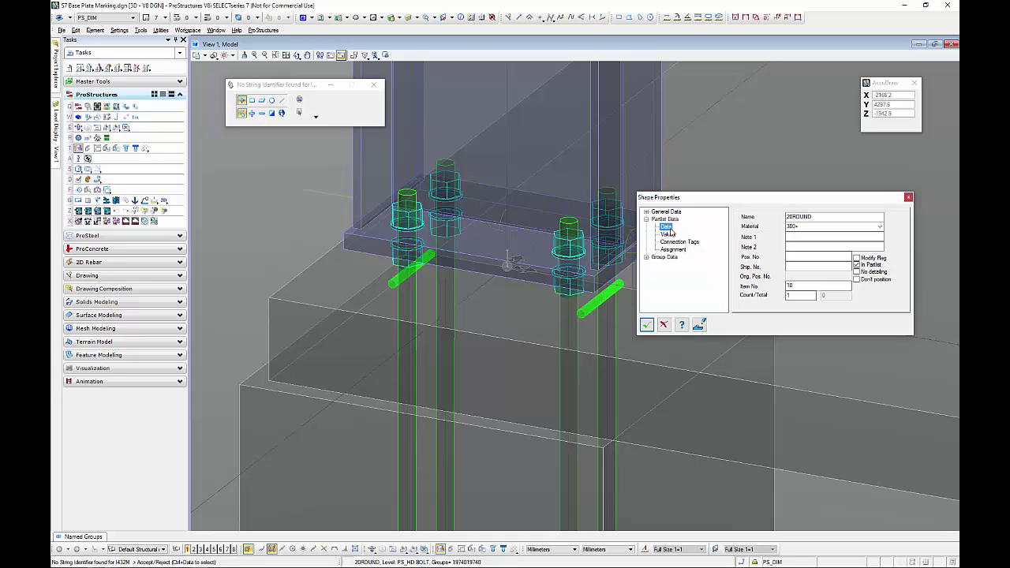
pyautogui.press('Tab')
pyautogui.write('M')
pyautogui.write('20 AllThread 2N+2W')
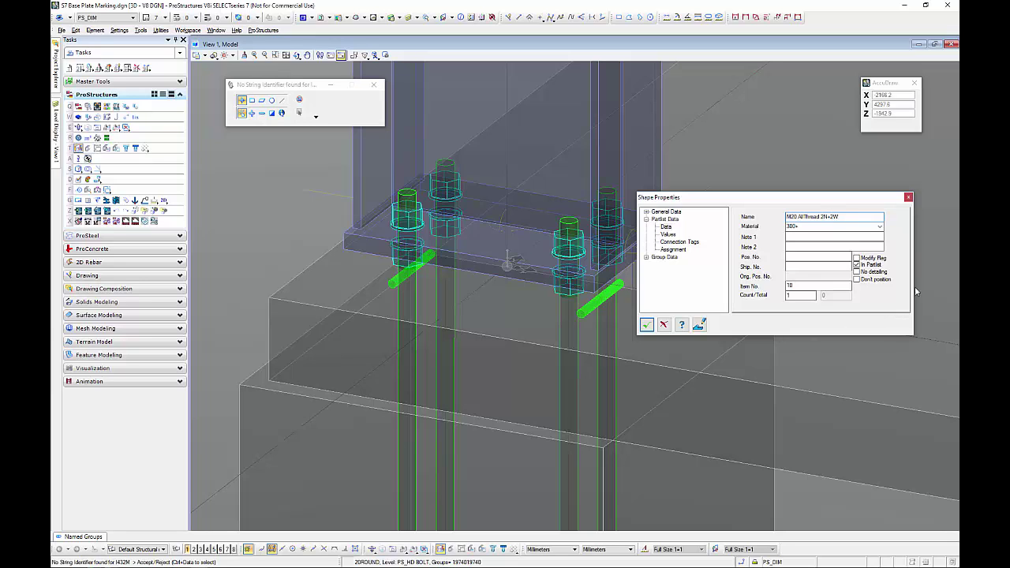
# Step: Set the material of both U-bolts to 8.8 and apply the part list data
pyautogui.click(881, 227)
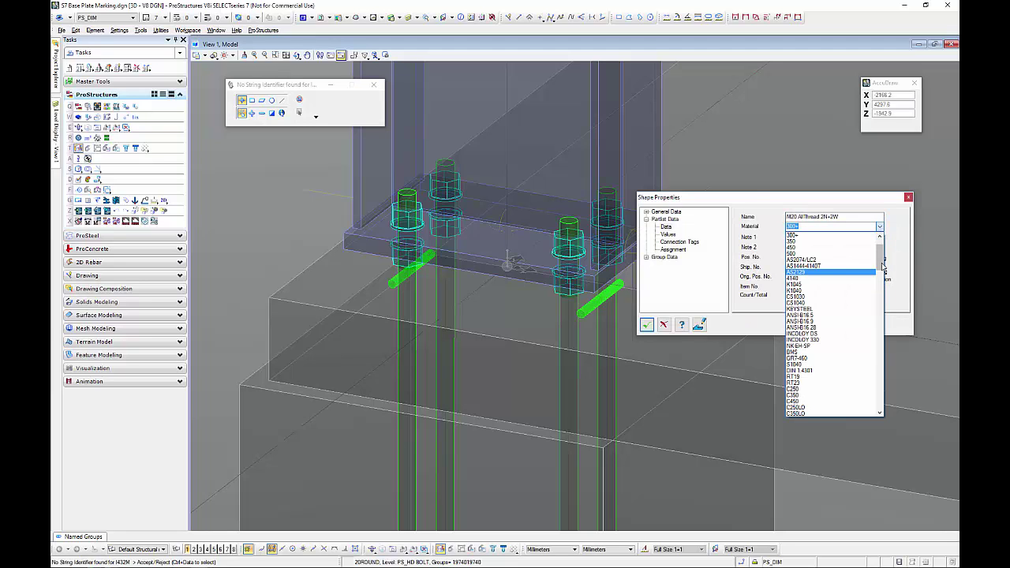
pyautogui.scroll(-9, 883, 283)
pyautogui.scroll(-4, 882, 286)
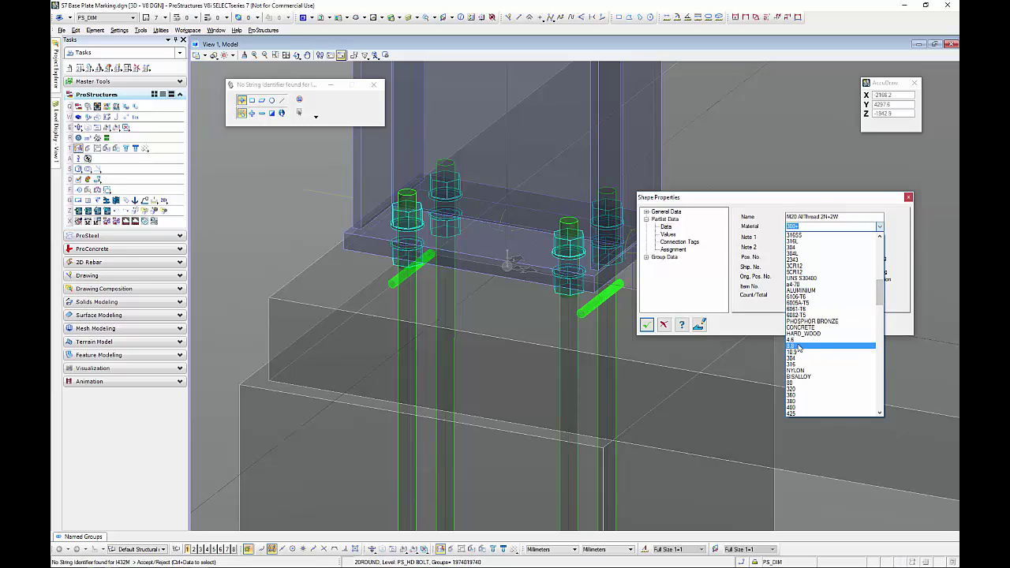
pyautogui.click(802, 346)
pyautogui.click(800, 237)
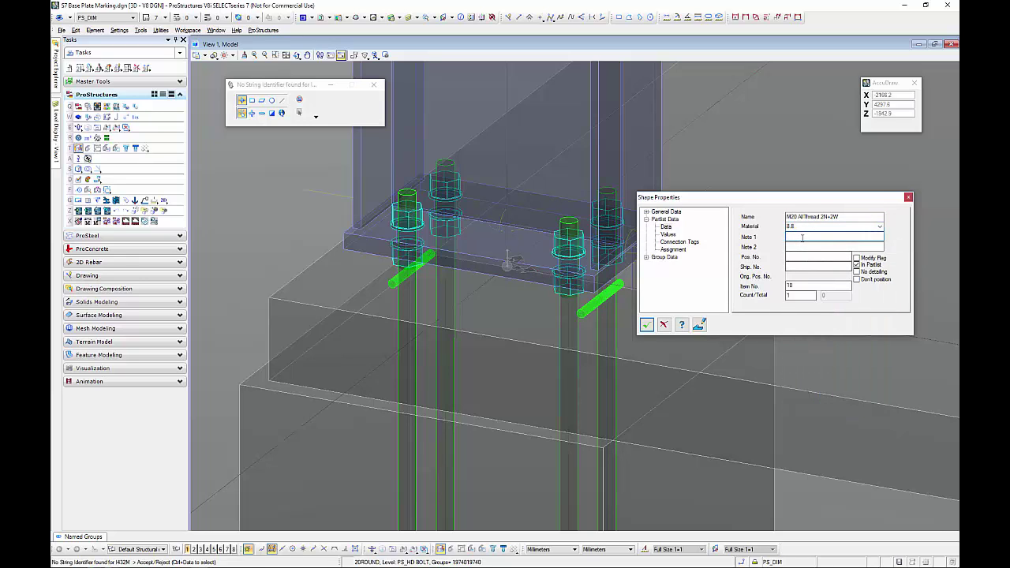
pyautogui.hotkey('shift', 'Tab')
pyautogui.hotkey('shift', 'Tab')
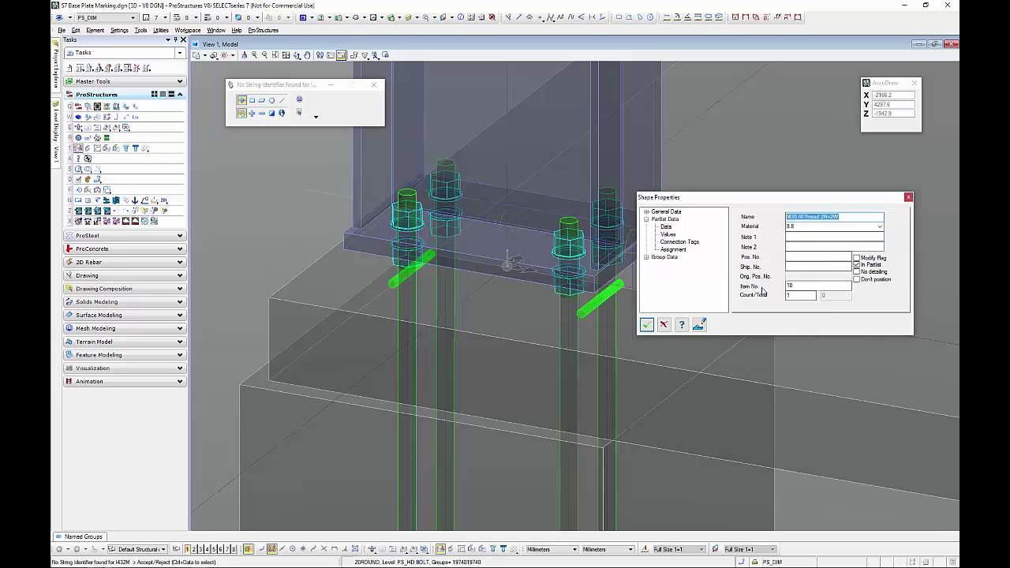
pyautogui.click(646, 324)
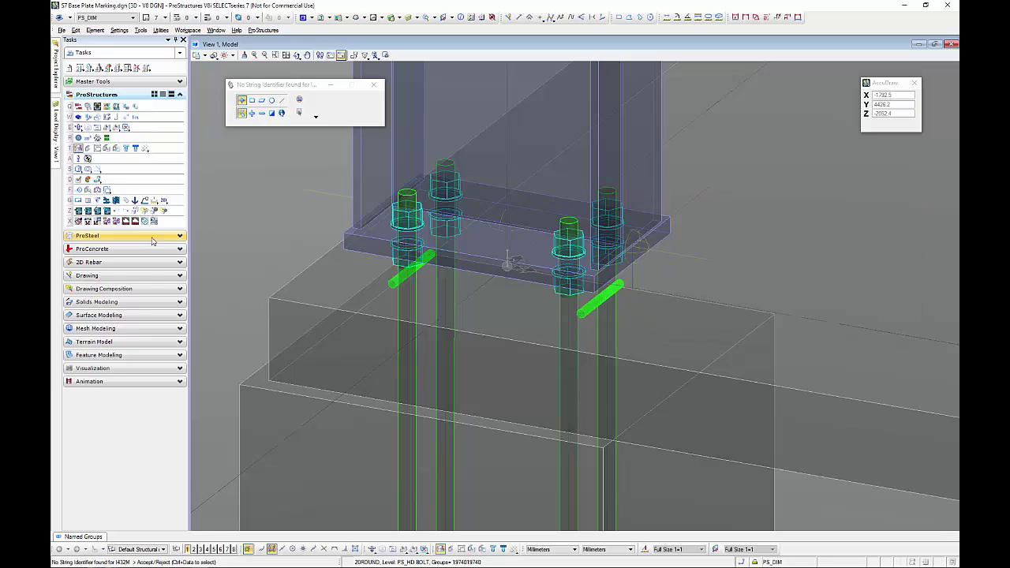
# Step: Select both U-shaped anchor bolts under the column base plate
pyautogui.scroll(-2, 259, 184)
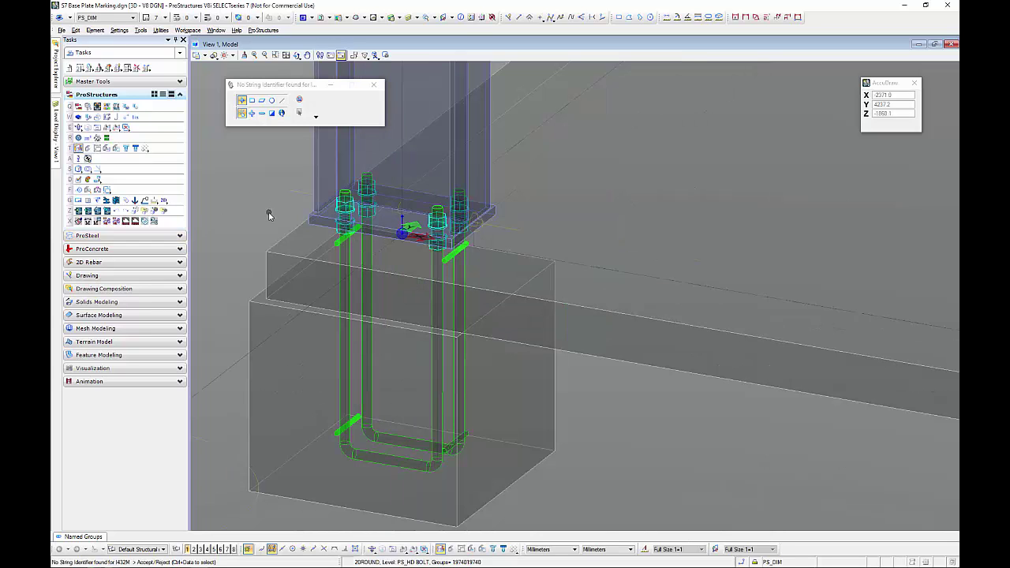
pyautogui.click(361, 255)
pyautogui.click(361, 253)
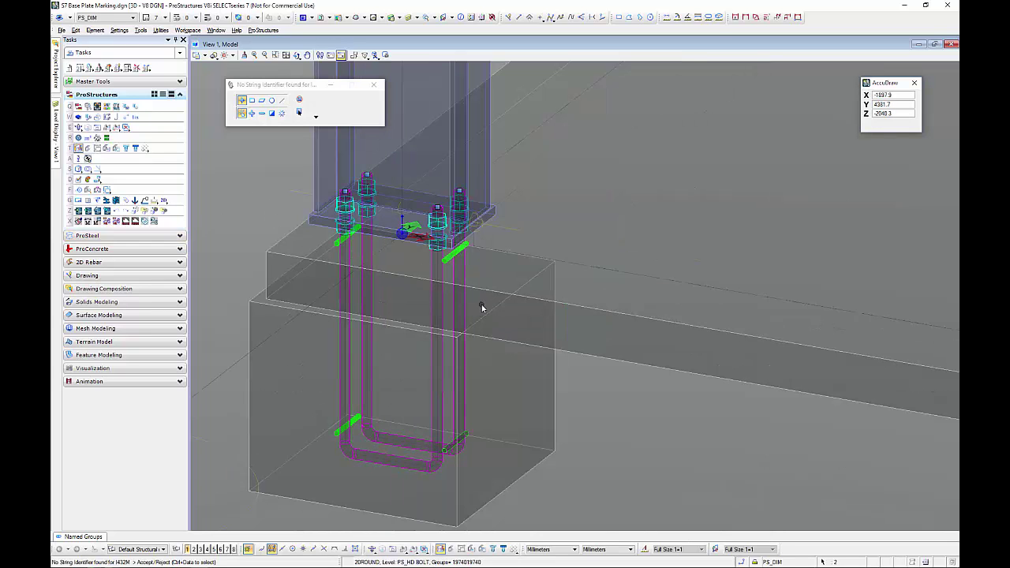